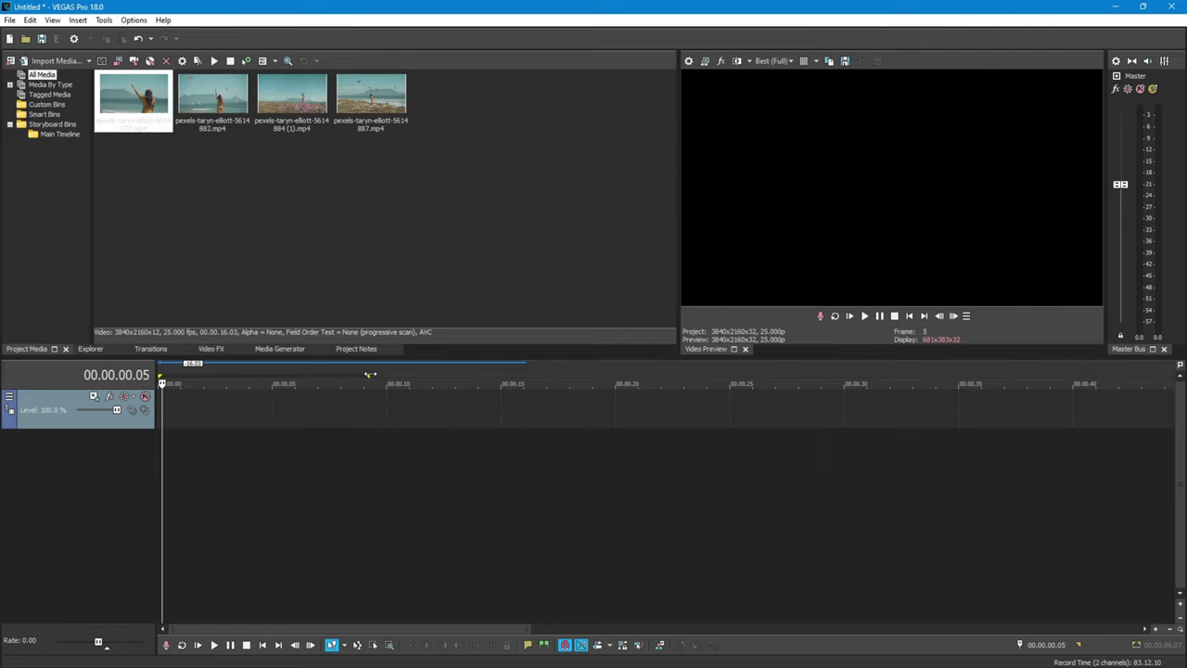
Place the 5614777 clip at the start of the timeline and apply the default Picture in Picture effect to it
left_click(210, 454)
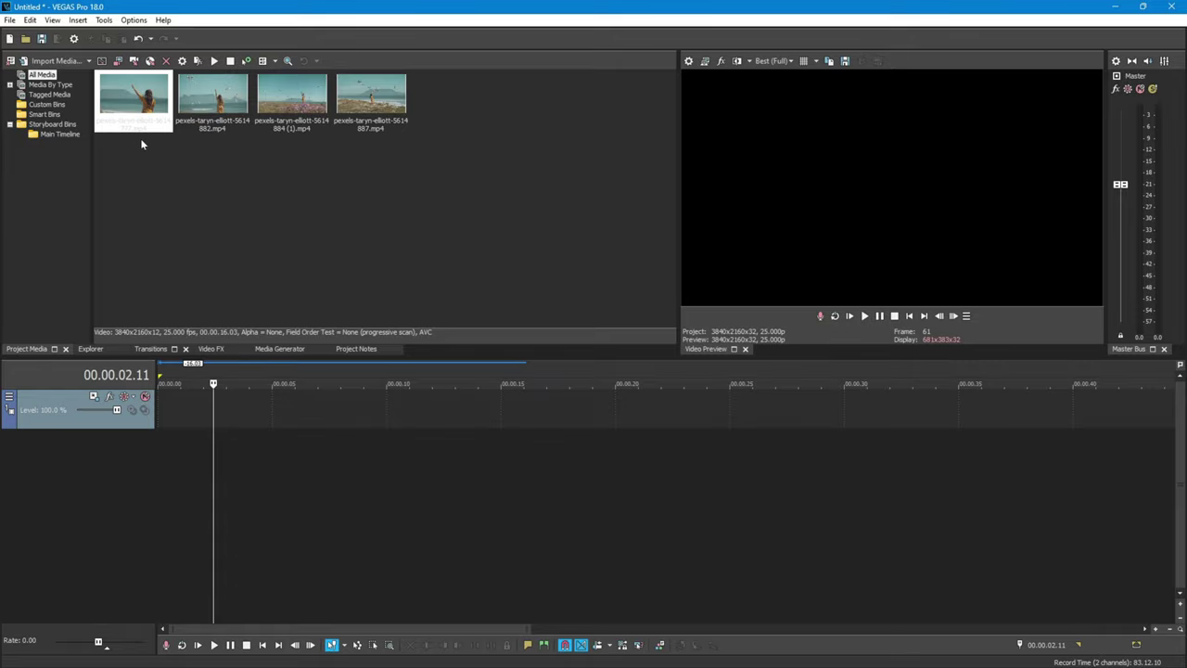
left_click_drag(138, 107, 166, 413)
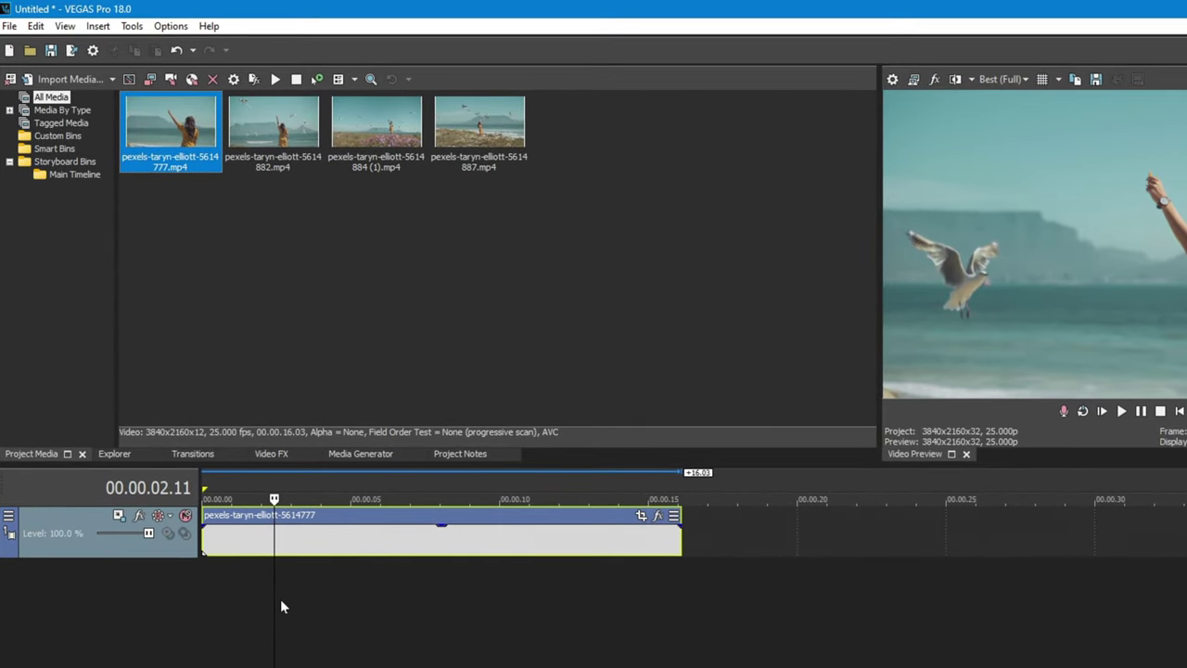
left_click(268, 453)
scroll(132, 238, "down", 12)
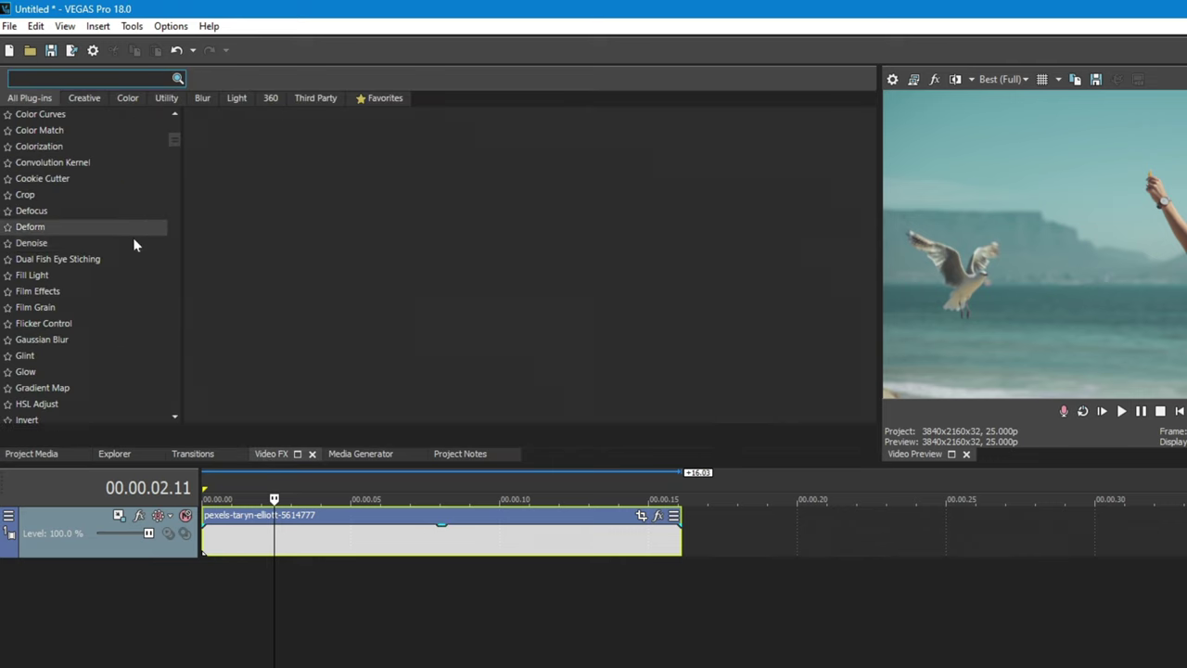
scroll(135, 244, "down", 20)
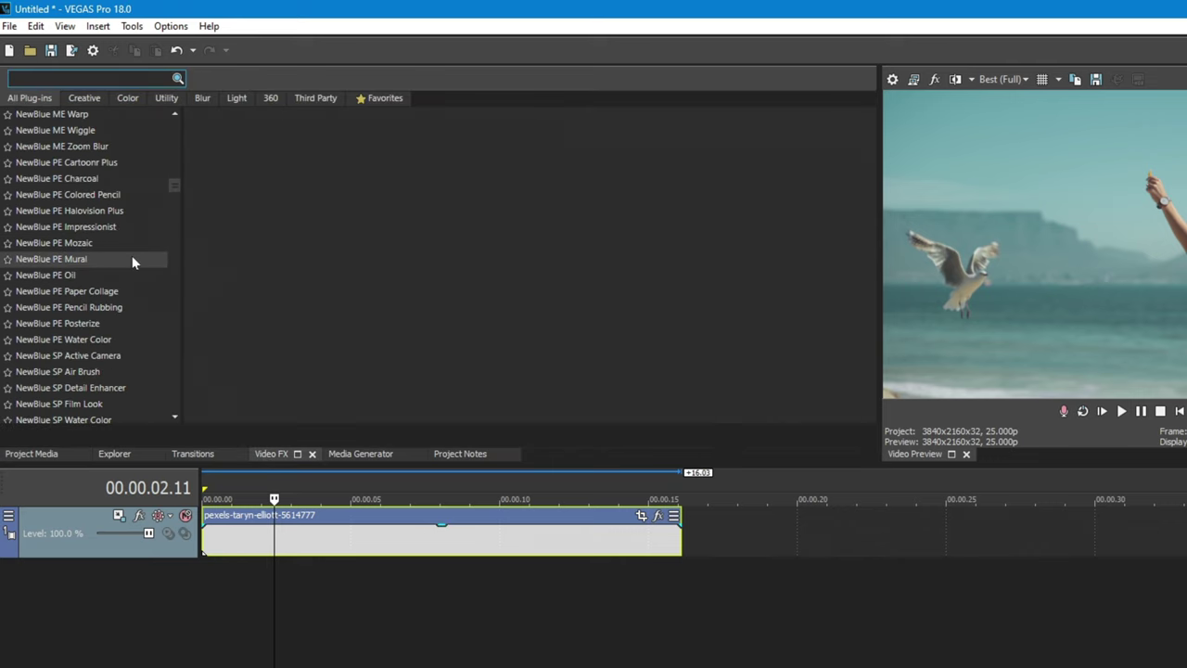
scroll(135, 257, "down", 8)
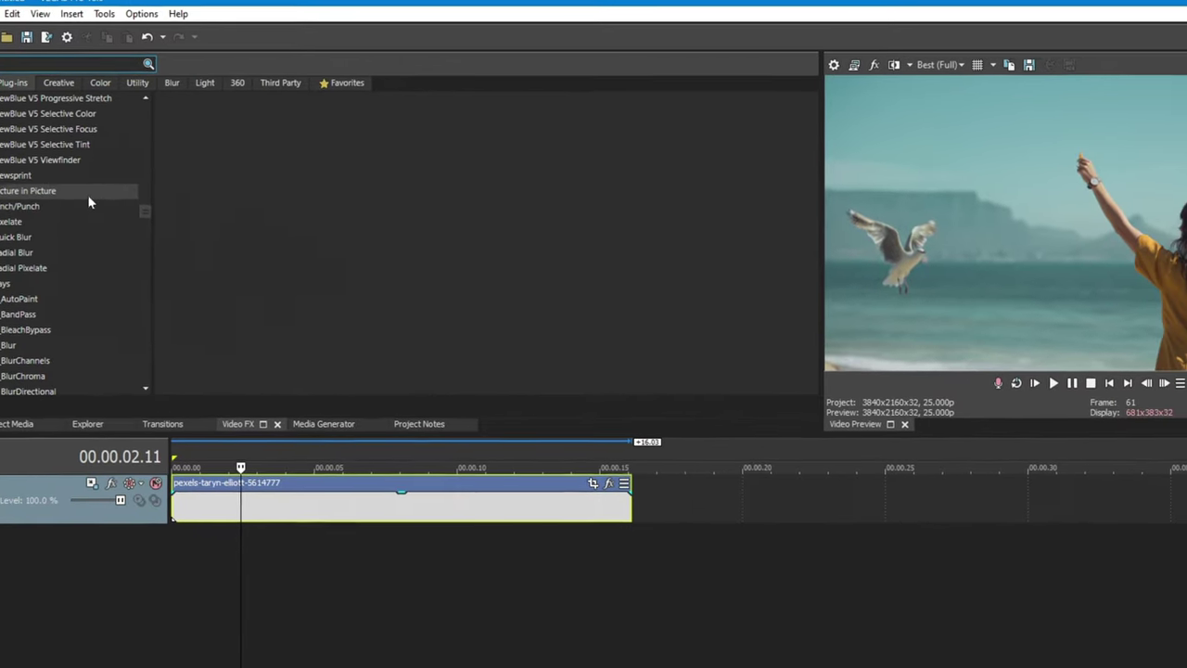
left_click(90, 196)
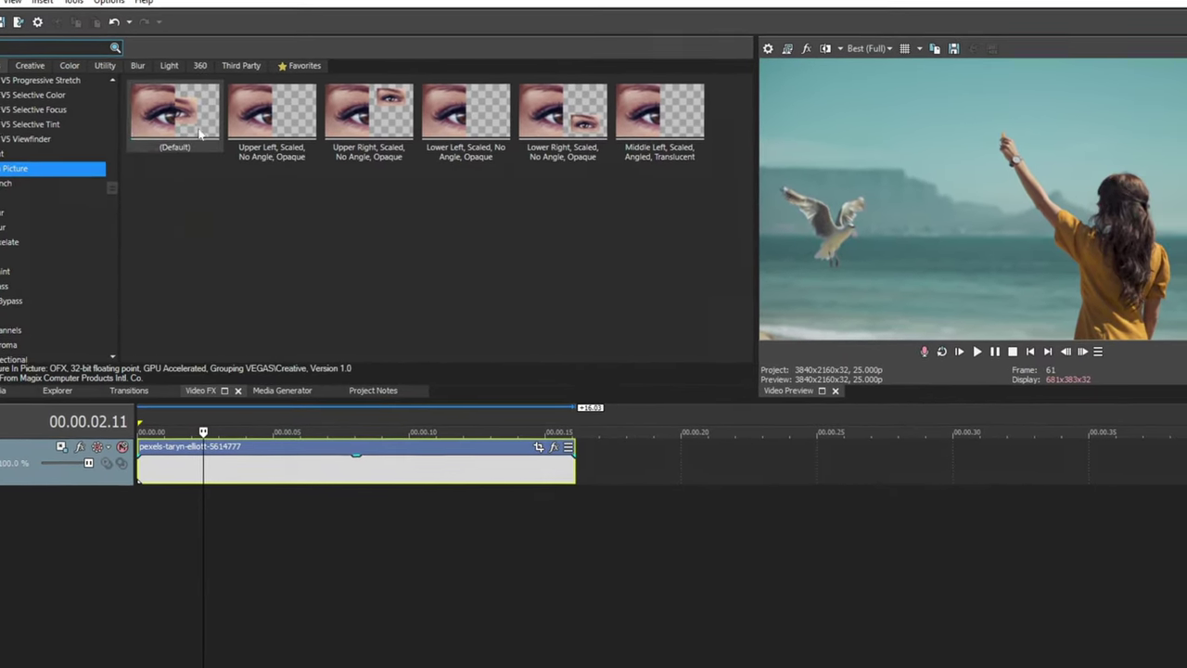
left_click_drag(231, 150, 340, 502)
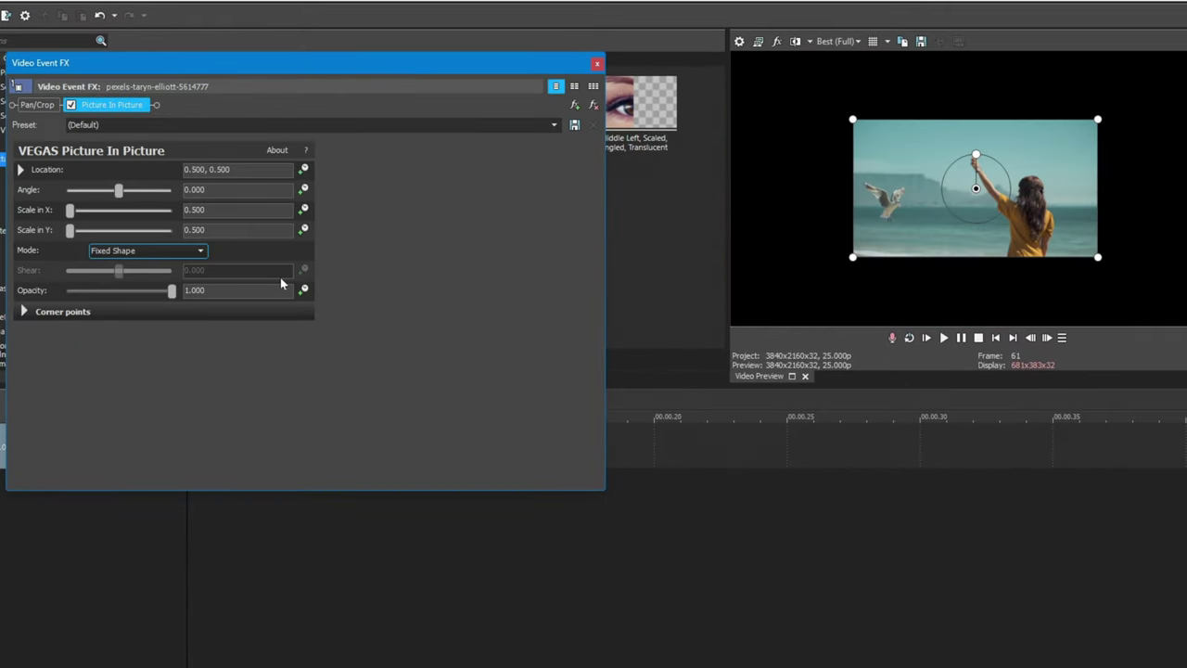
Move the 5614777 clip's picture to the frame's upper-left quarter with location 0.250, 0.750, and close the effect settings
left_click_drag(914, 182, 789, 112)
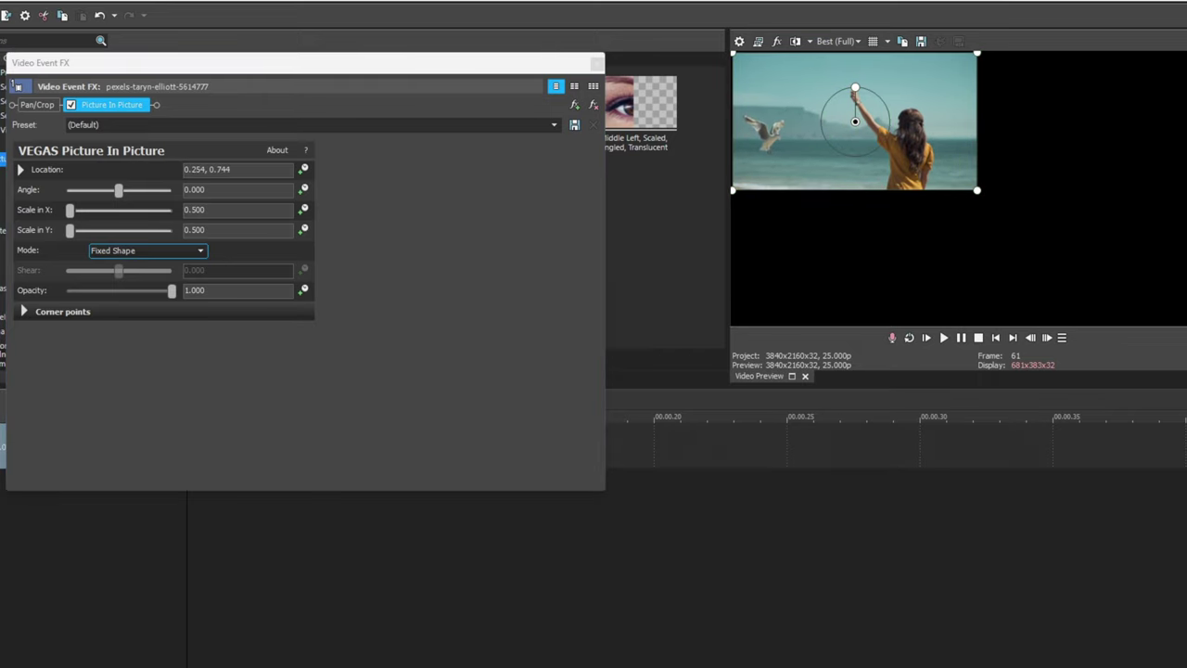
left_click(200, 169)
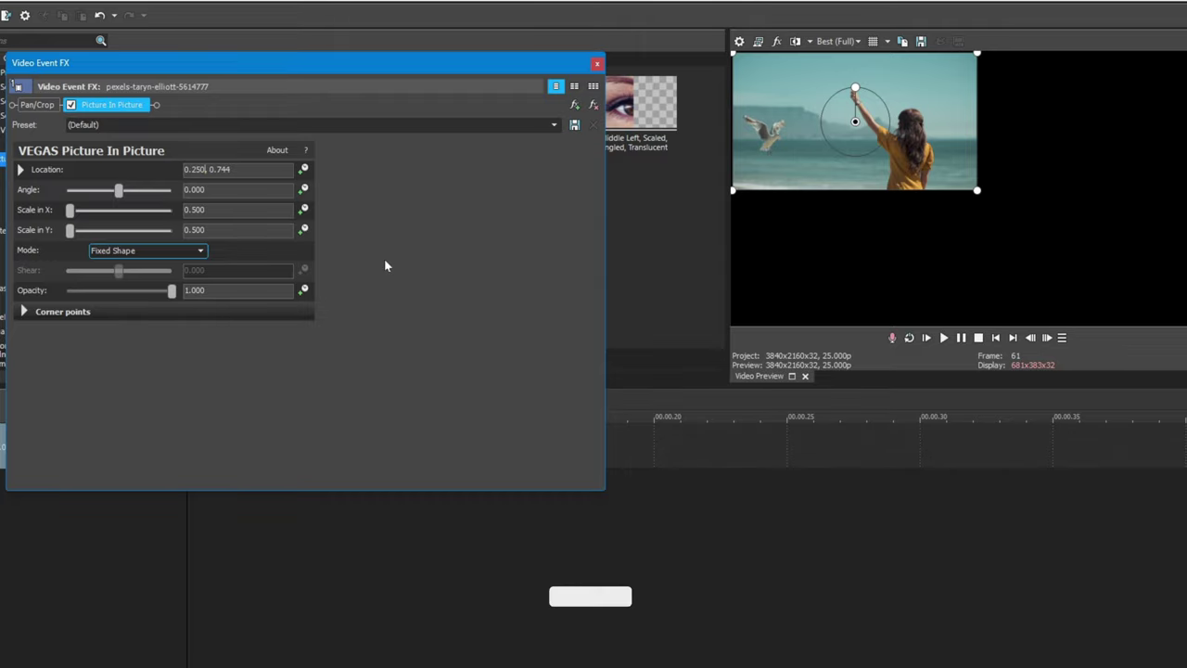
double_click(223, 170)
type("750")
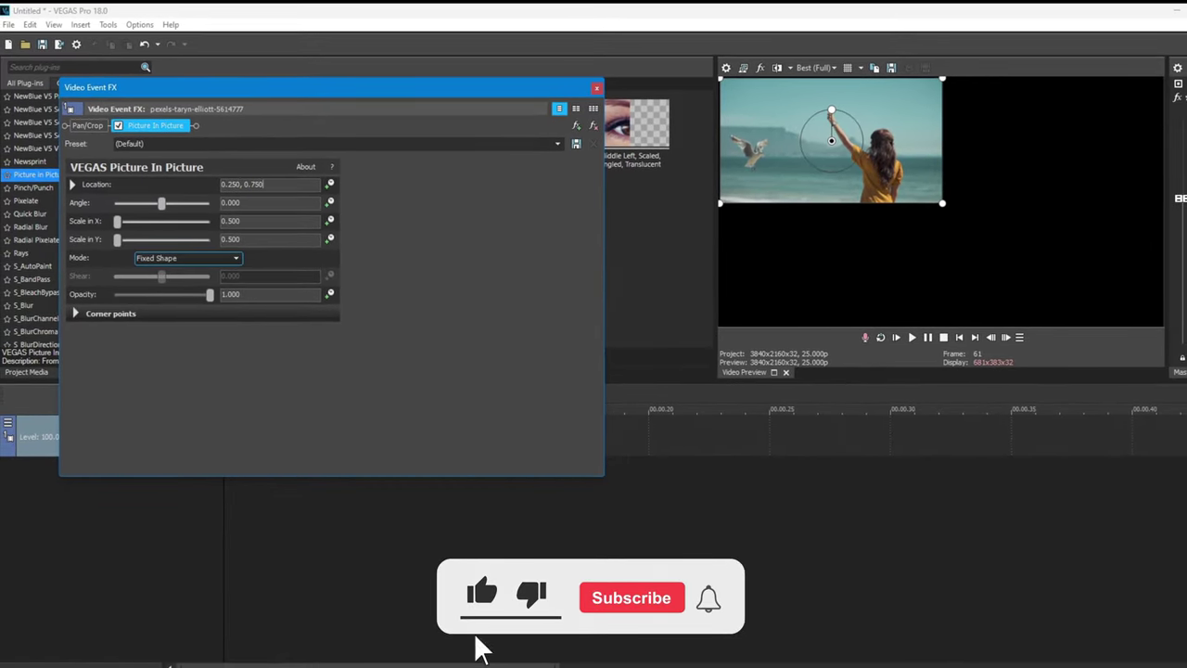
key("Return")
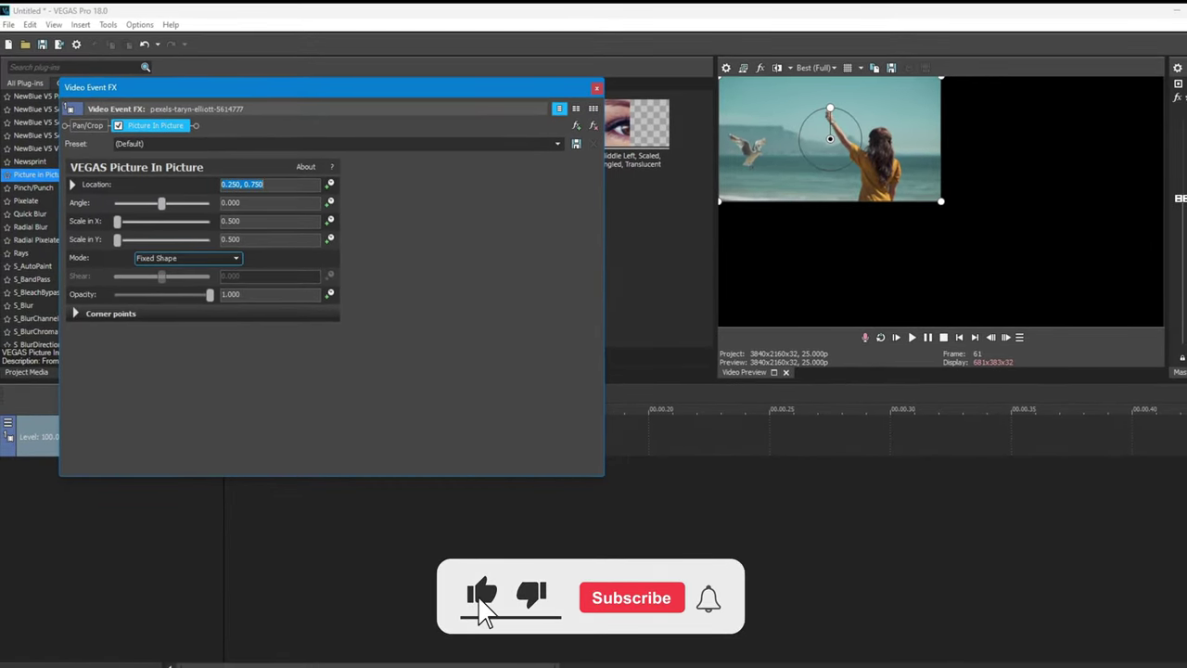
left_click(596, 88)
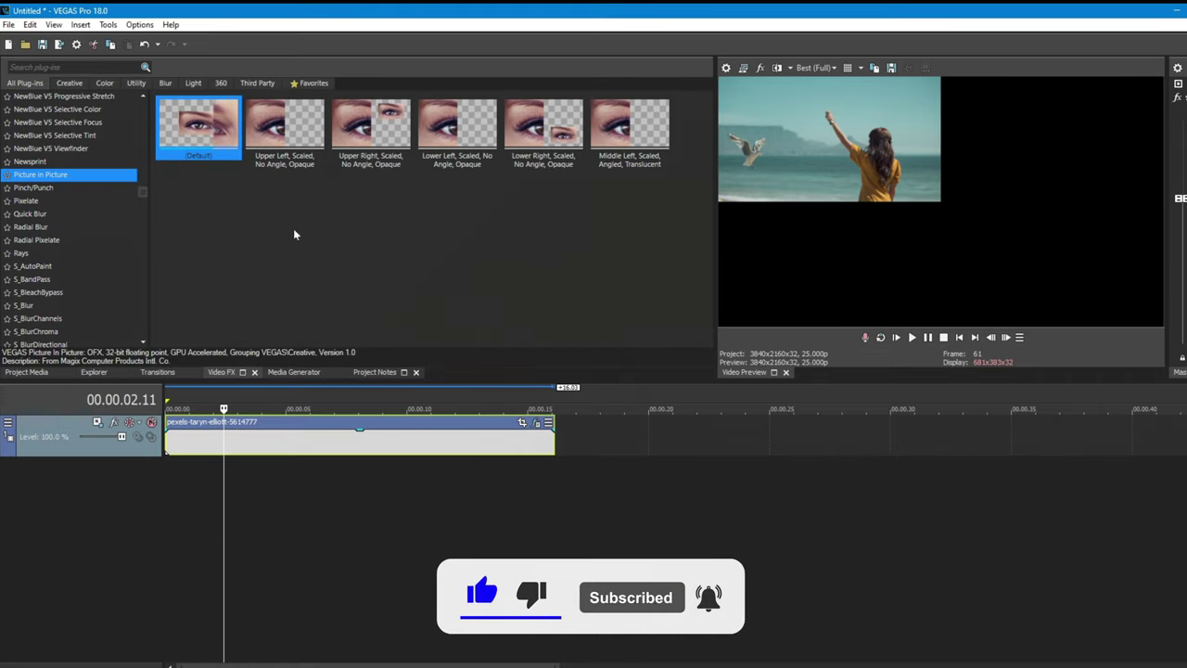
Add the 5614882 clip on a new track below the first and apply the default Picture in Picture effect to it
left_click(26, 372)
left_click_drag(222, 102, 361, 468)
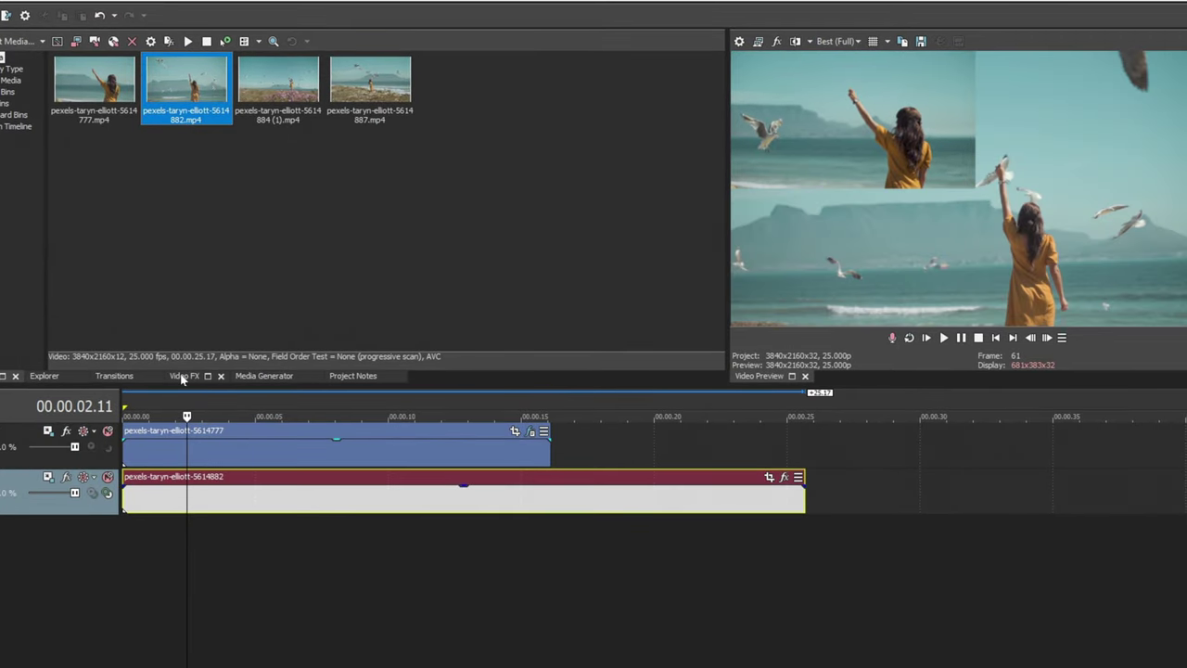
left_click(183, 375)
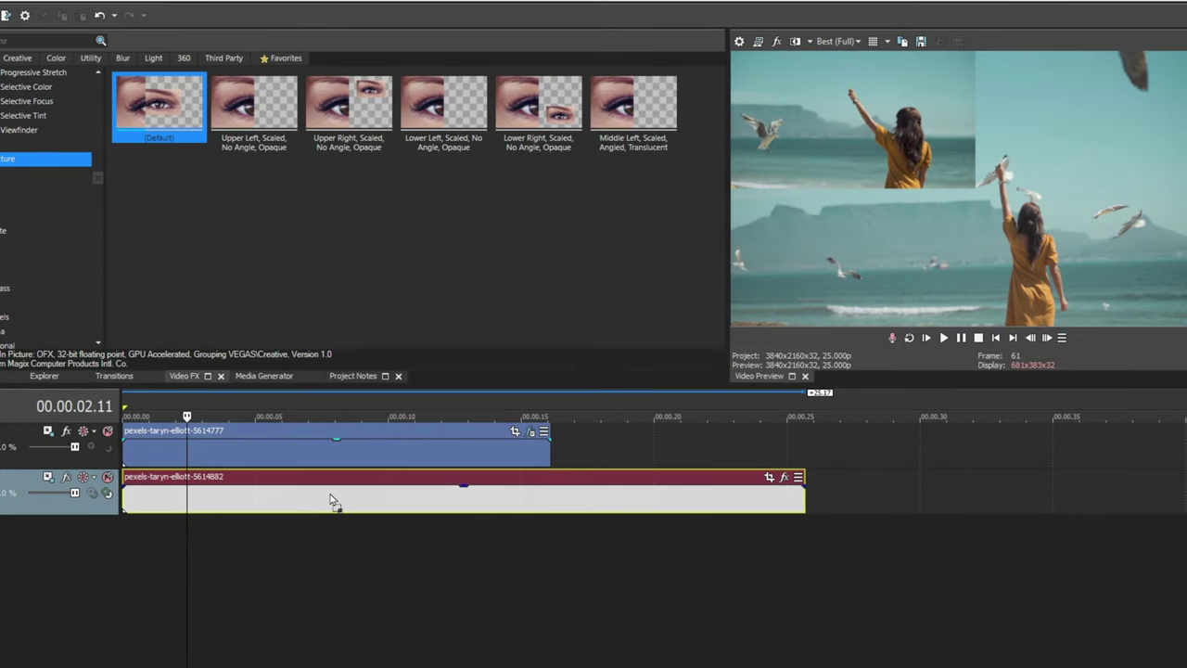
left_click_drag(332, 501, 336, 501)
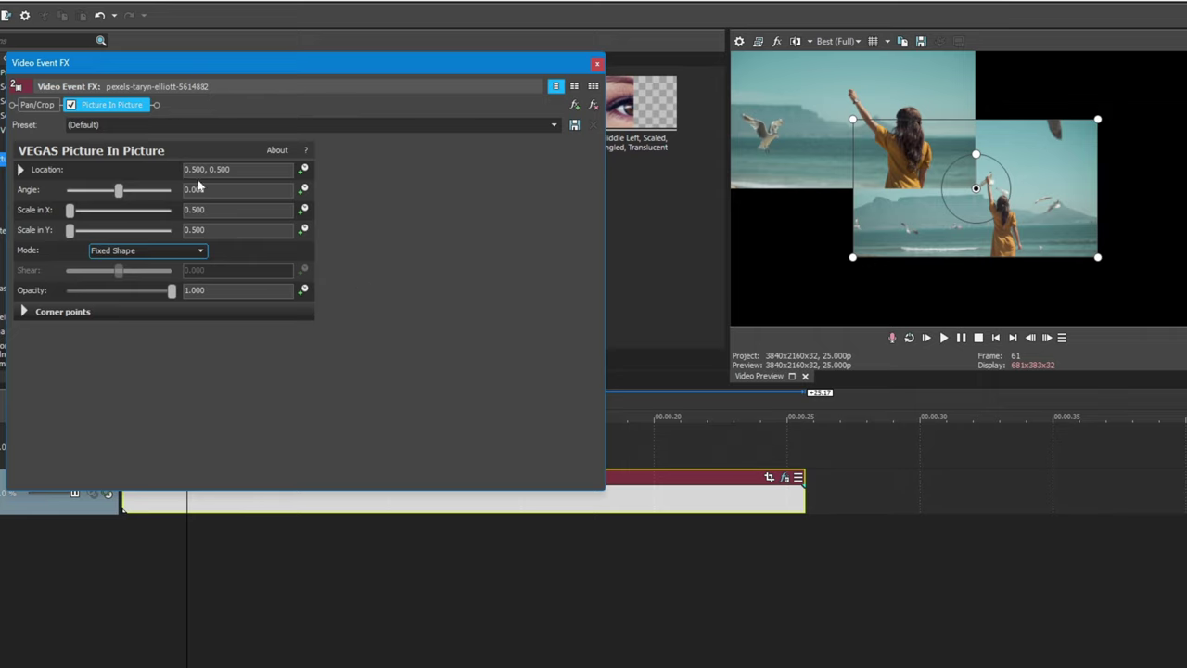
Move the 5614882 clip's picture to the frame's lower-left quarter with location 0.250, 0.250, and close the effect settings
left_click_drag(969, 206, 849, 272)
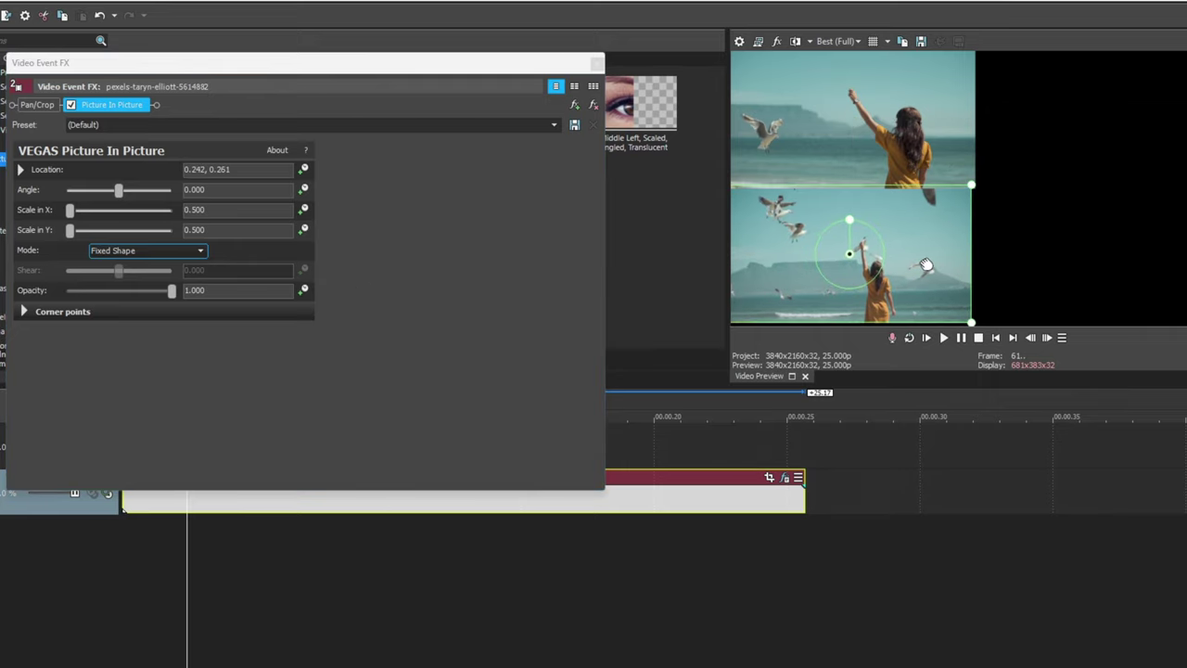
left_click_drag(933, 265, 930, 266)
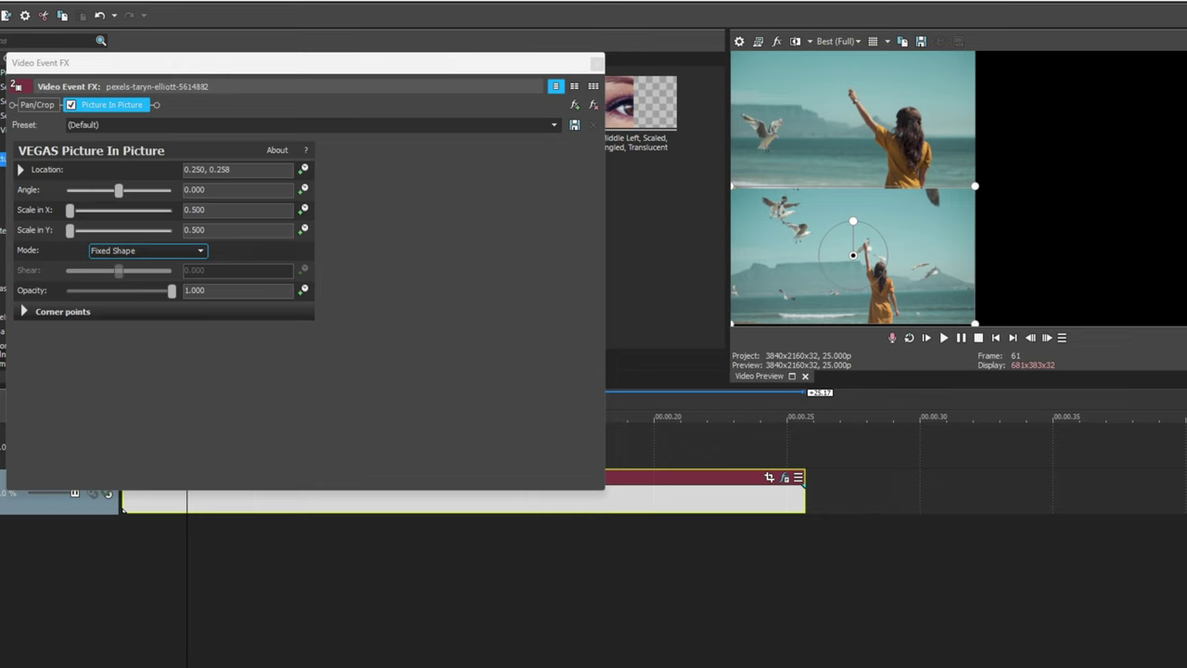
left_click(227, 168)
type("0")
key("Return")
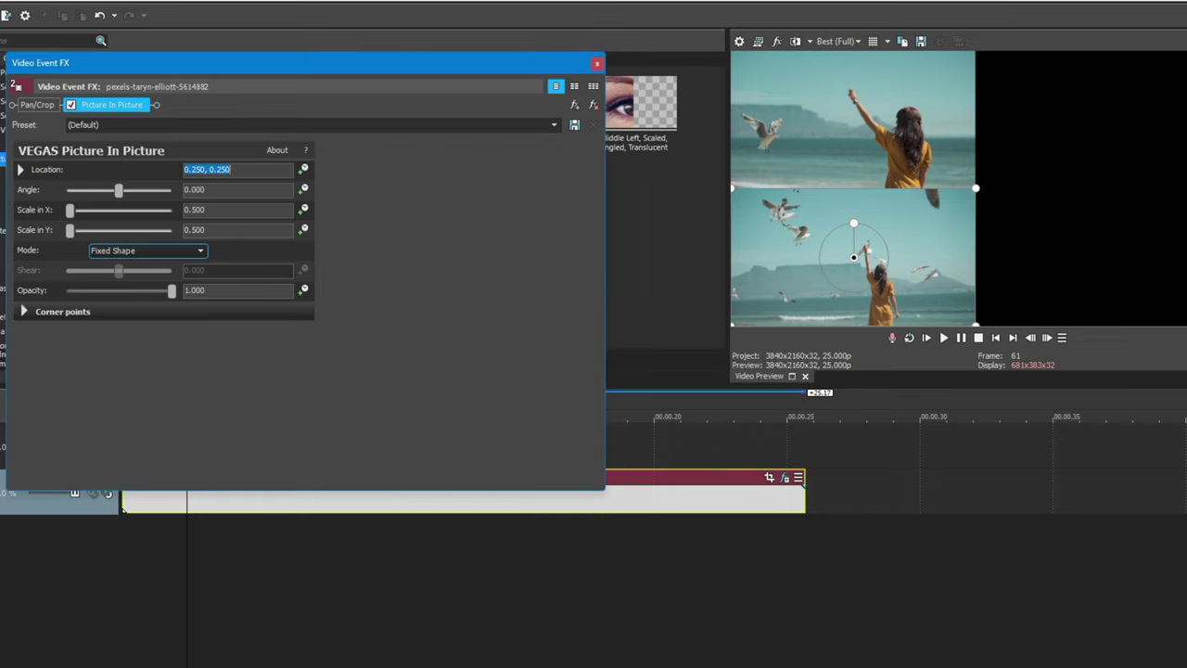
left_click(597, 64)
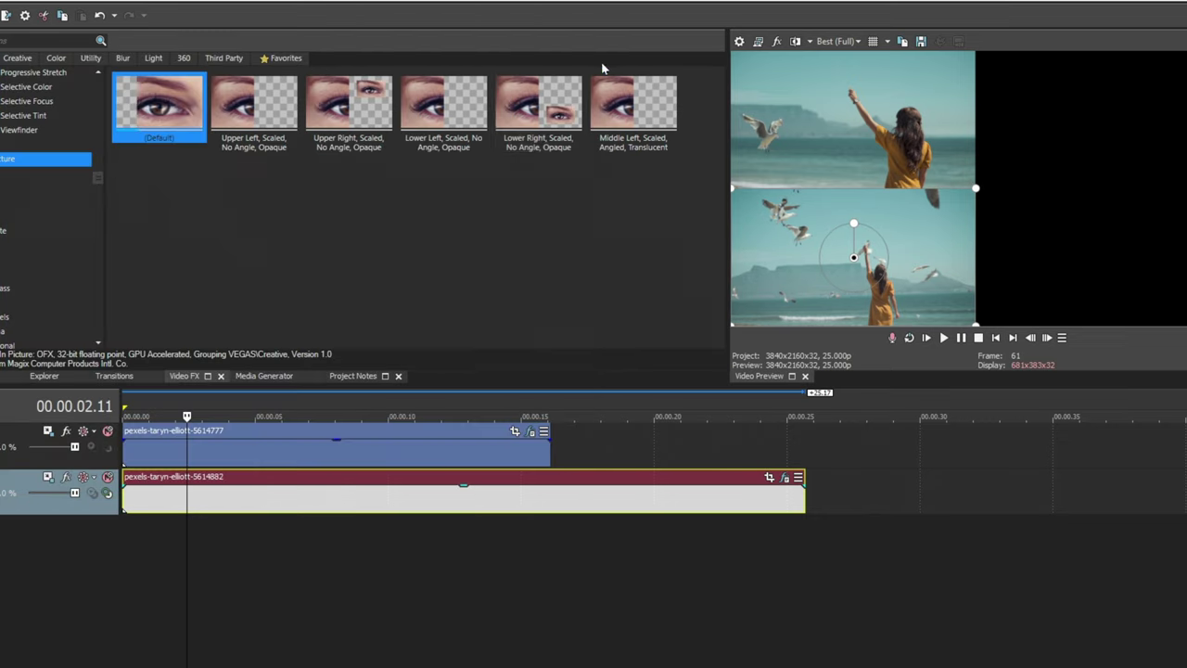
Add the 5614884 (1) clip on a third track from the timeline start and apply the default Picture in Picture effect
key("alt+1")
left_click_drag(279, 84, 124, 538)
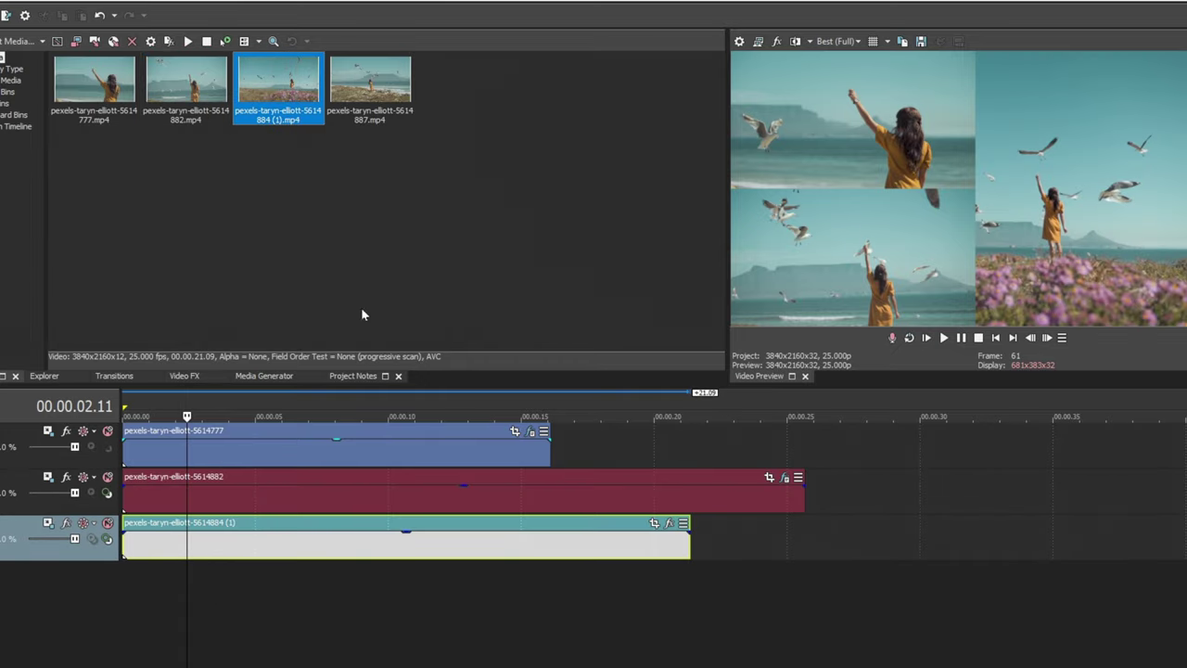
left_click(185, 373)
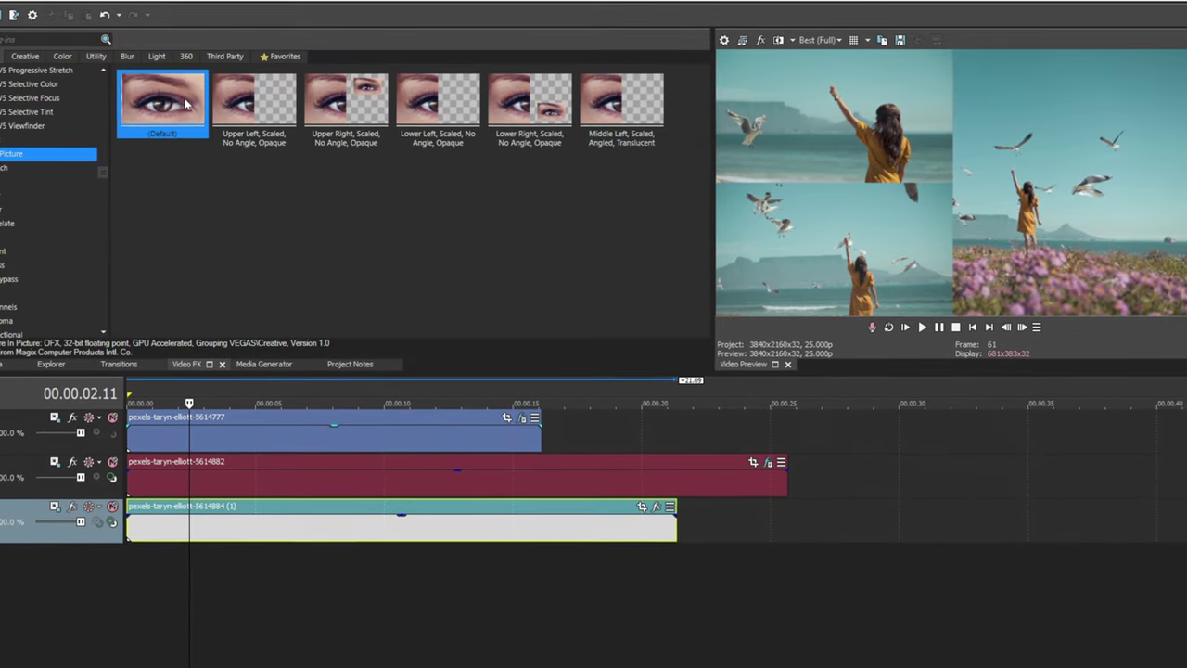
left_click_drag(164, 100, 285, 524)
Move the 5614884 (1) clip's picture to the frame's upper-right quarter with location 0.750, 0.750, and close the effect settings
left_click_drag(1000, 155, 1118, 90)
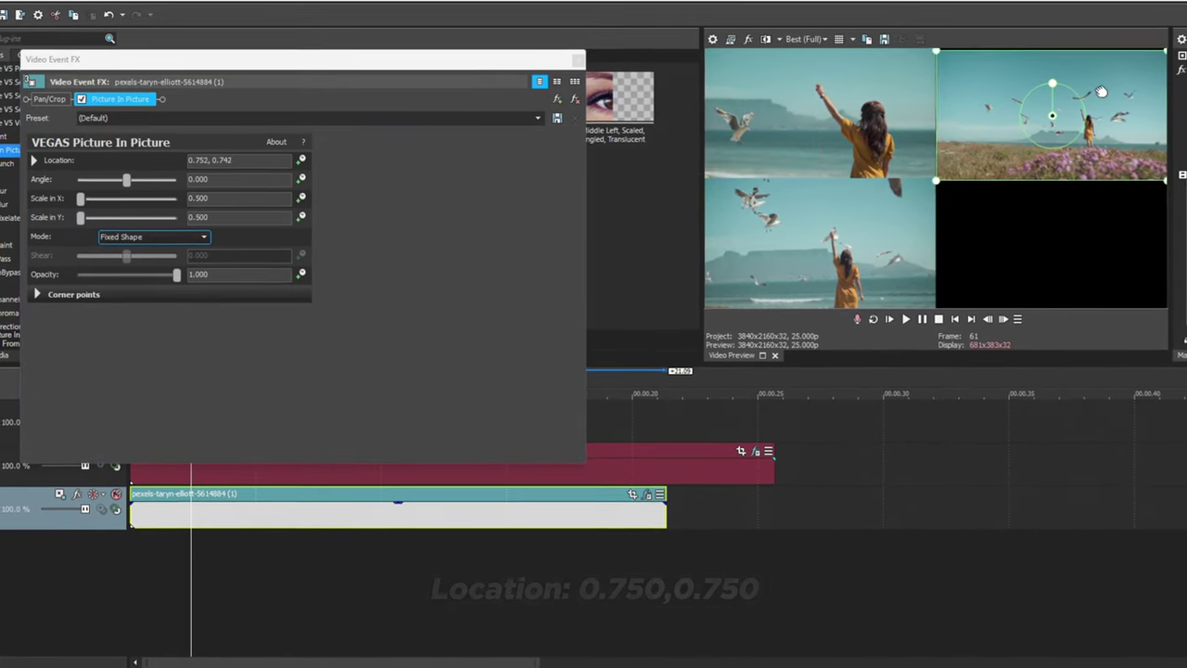
double_click(226, 160)
type("750")
key("Return")
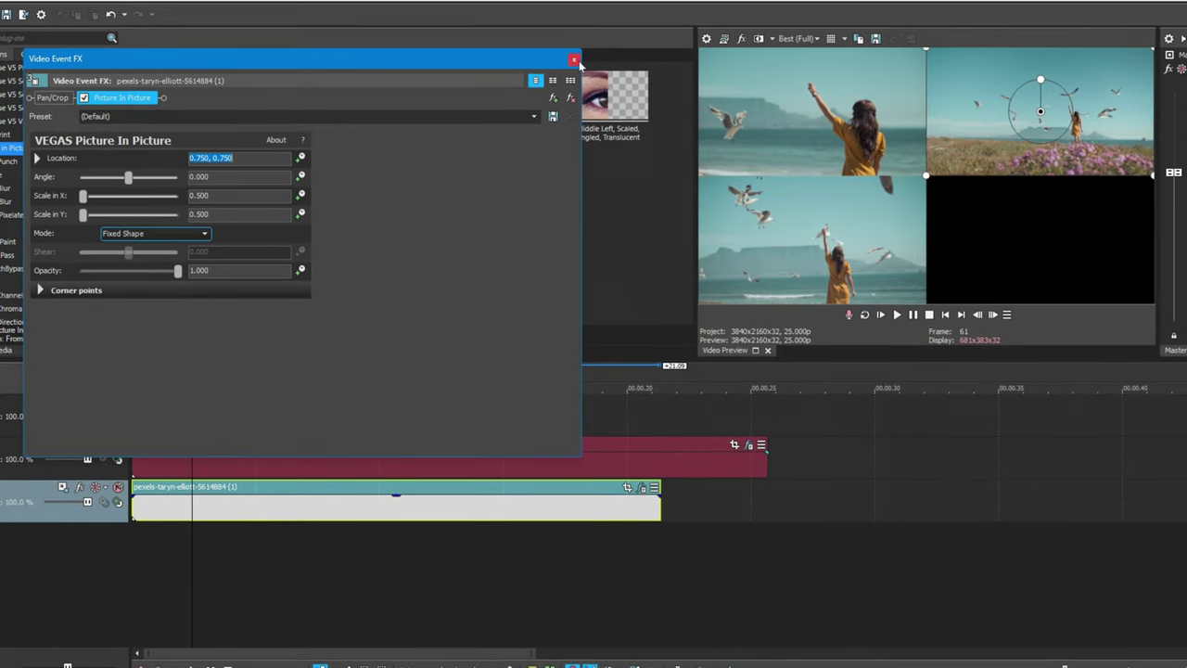
left_click(577, 60)
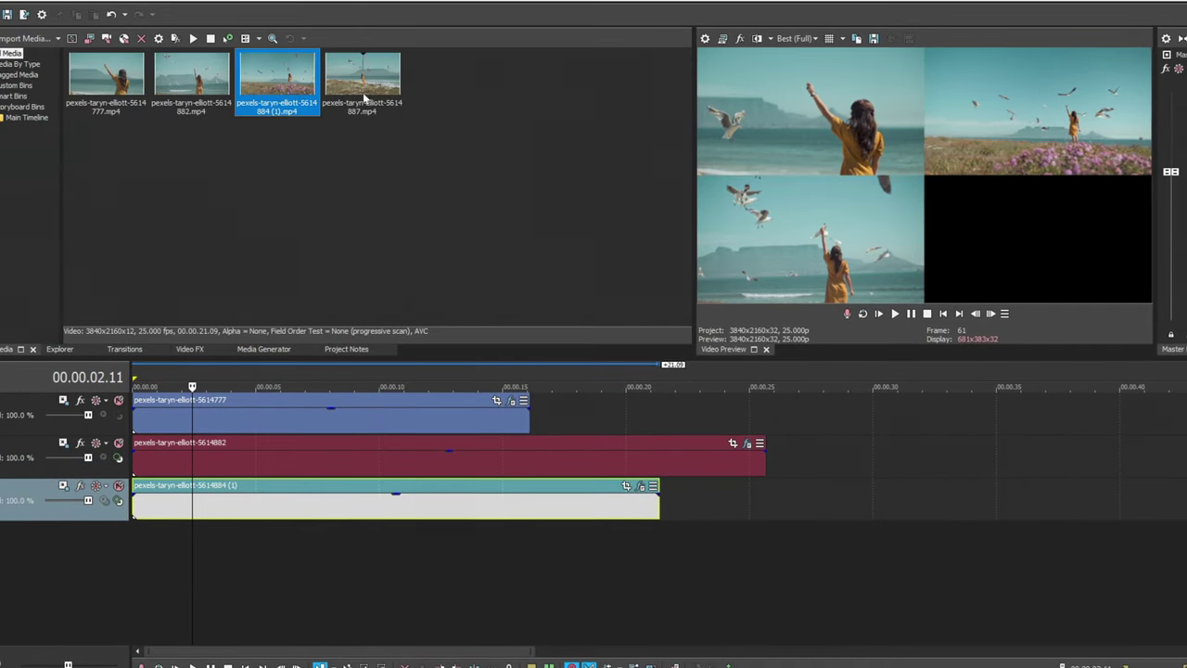
Add the 5614887 clip on a fourth track from the timeline start and apply the default Picture in Picture effect
left_click_drag(362, 80, 186, 543)
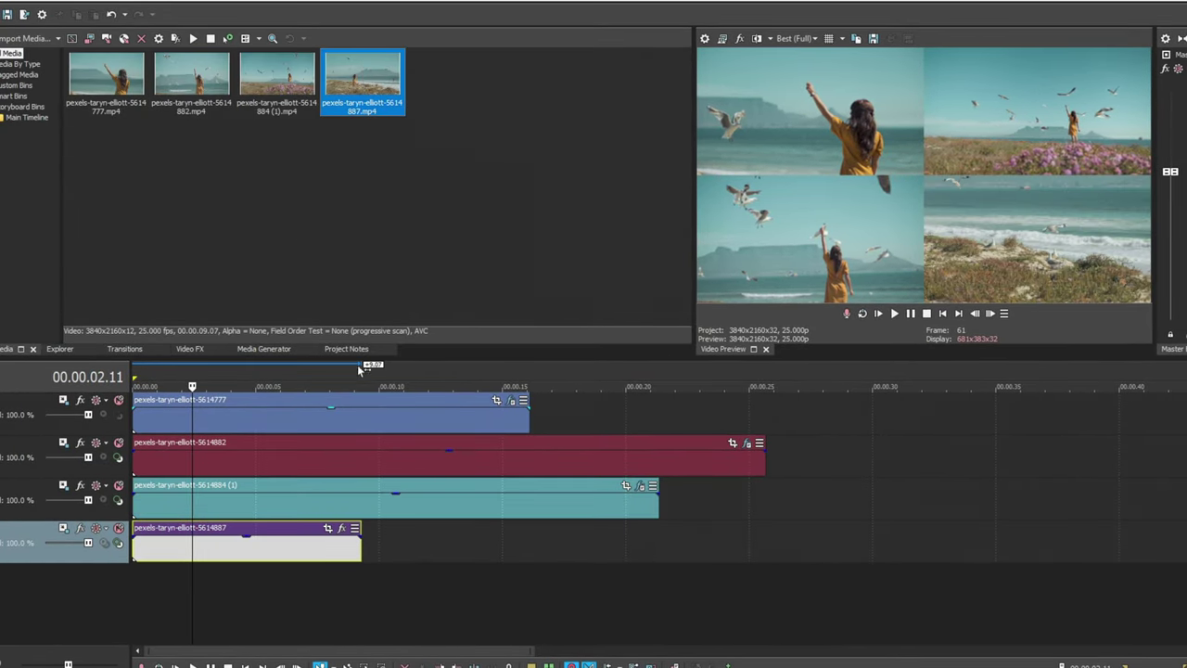
left_click(189, 349)
left_click_drag(164, 98, 303, 555)
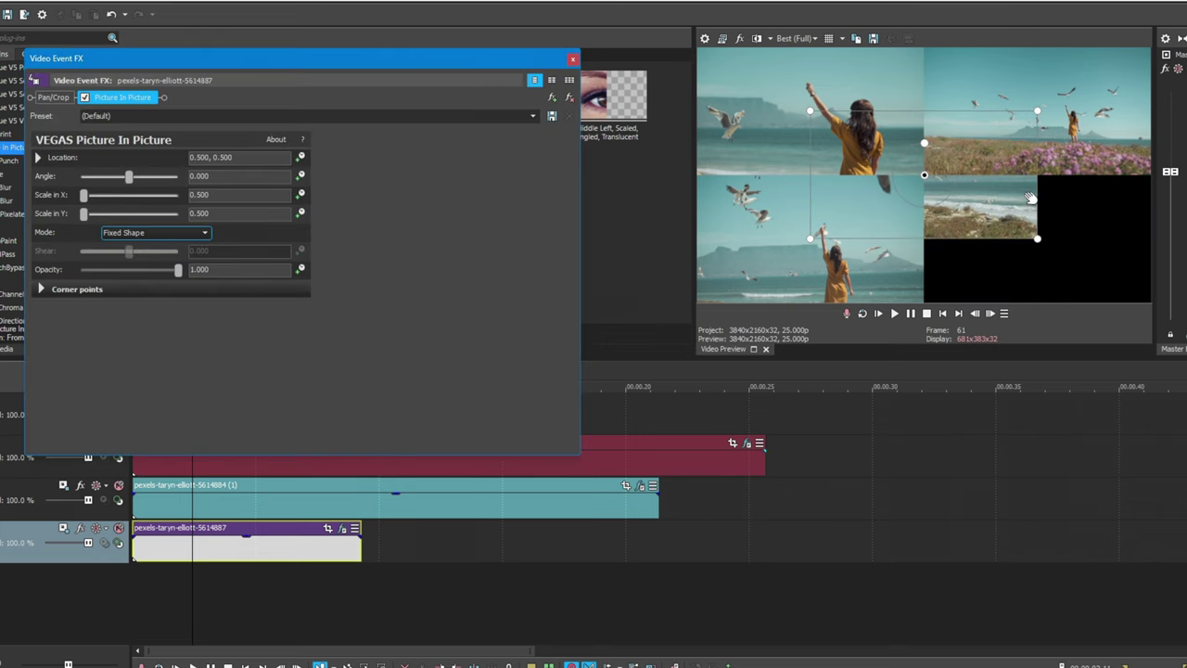
Move the 5614887 clip's picture to the frame's lower-right quarter with location 0.750, 0.250, and close the effect settings
left_click_drag(1029, 197, 1122, 268)
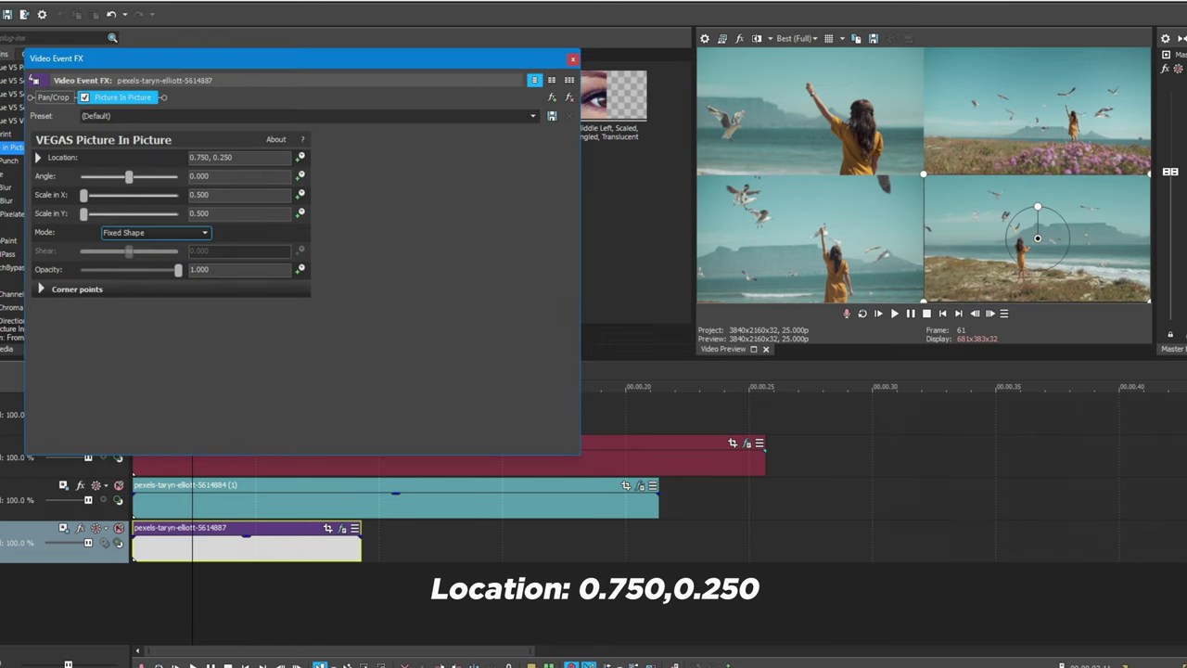
left_click(574, 59)
Trim the ends of the clips on the upper three tracks to match the end of the 5614887 clip
left_click_drag(656, 513, 361, 513)
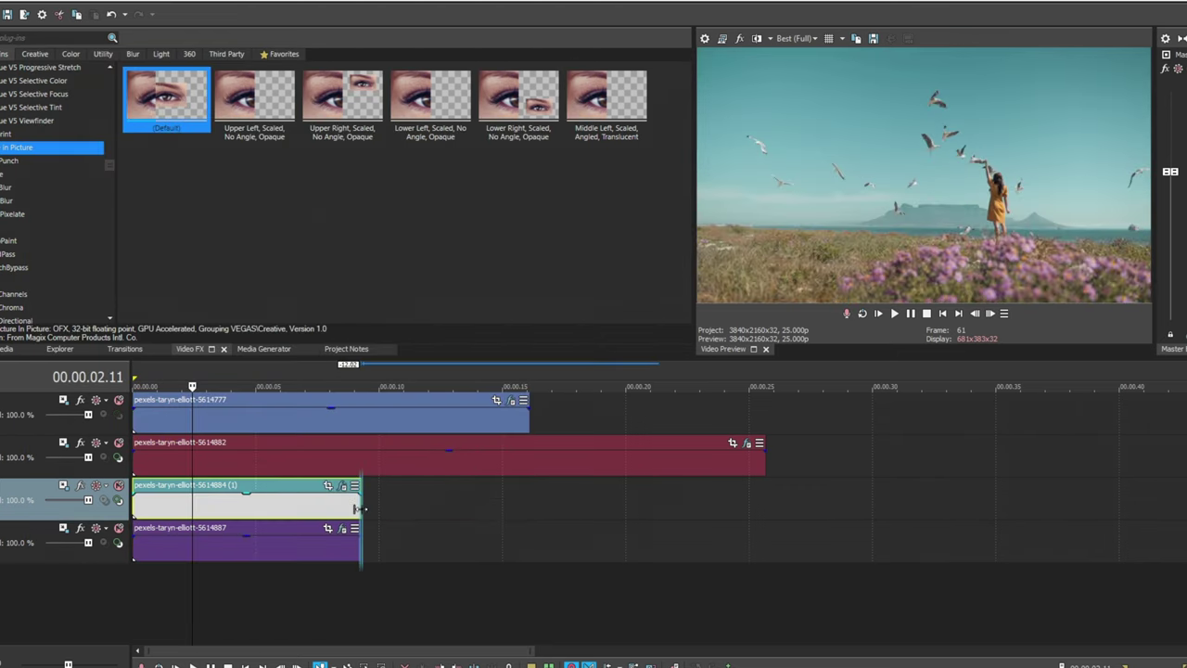
left_click_drag(763, 459, 361, 459)
left_click_drag(525, 418, 360, 417)
scroll(318, 577, "up", 3)
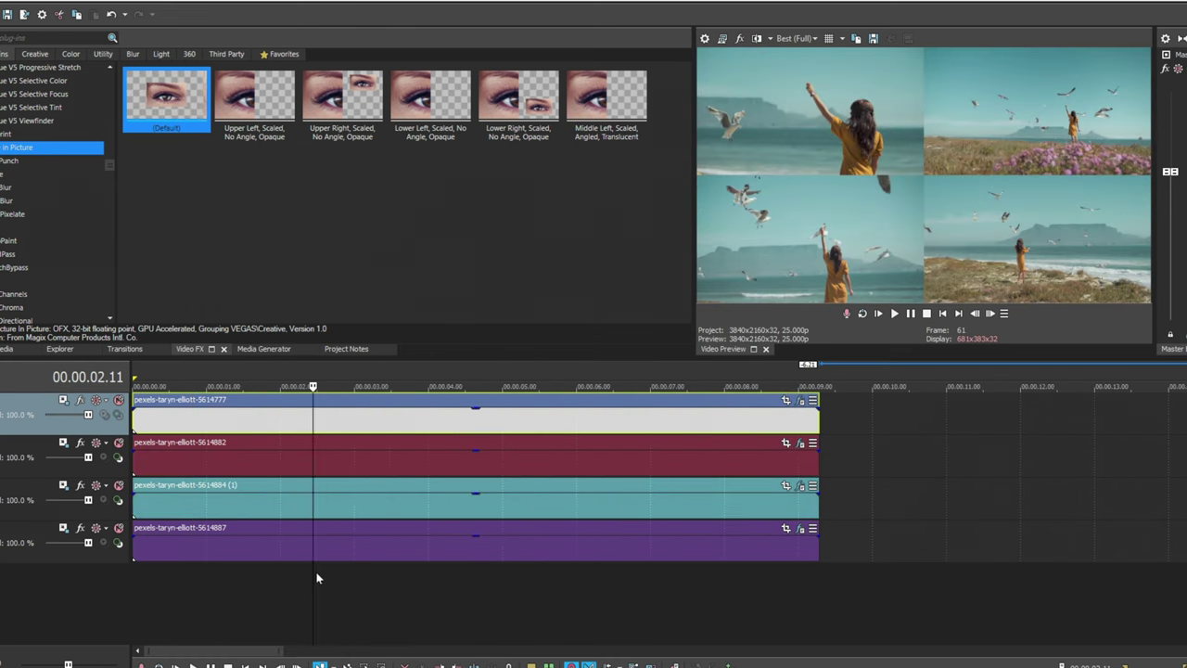
Select all four stacked clips on the timeline together
left_click(402, 547)
left_click(463, 419, "shift")
right_click(471, 419)
mouse_move(603, 574)
left_click(699, 575)
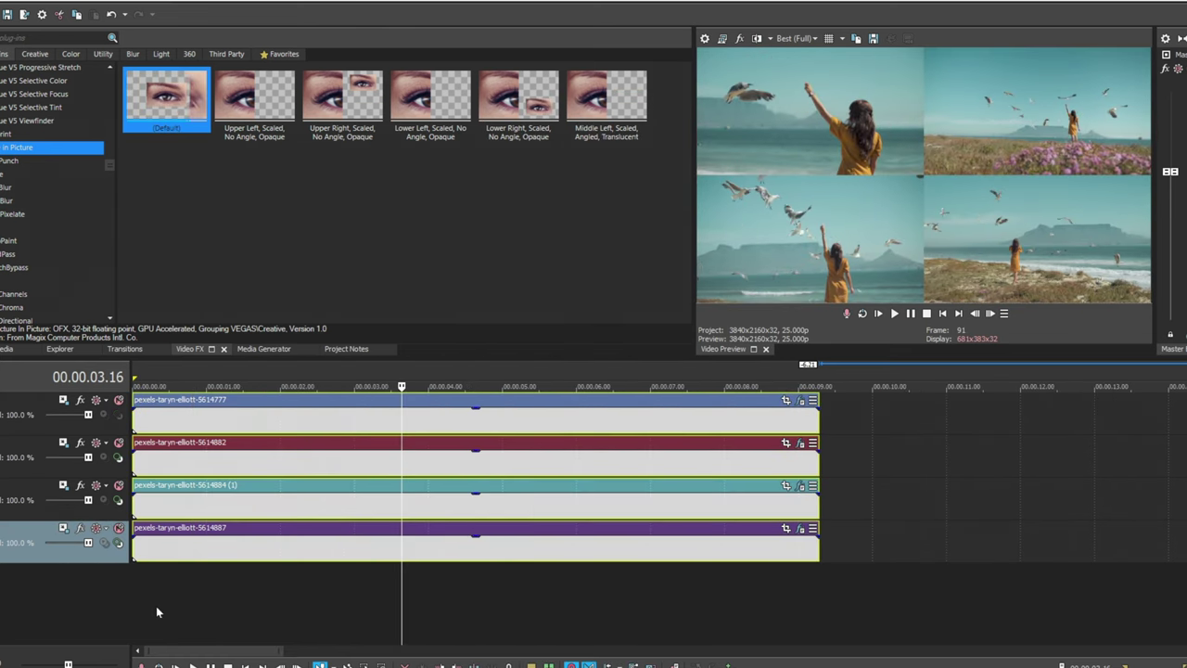
Deselect the clips and play back the four-way split screen
left_click(144, 610)
key("space")
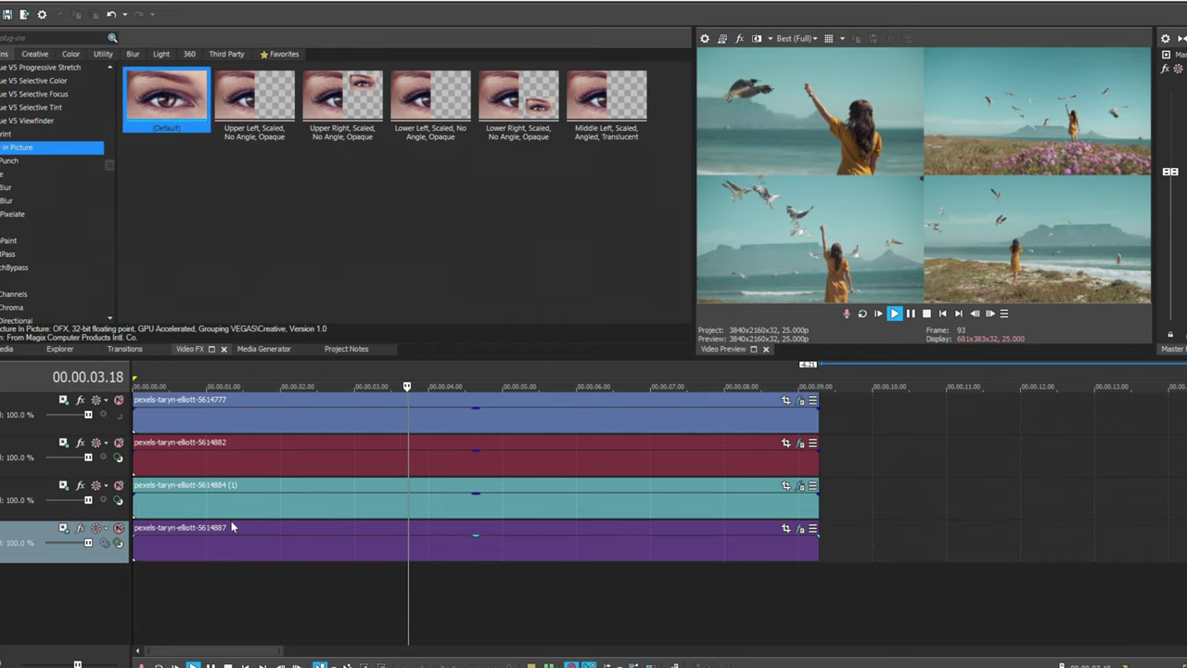
key("space")
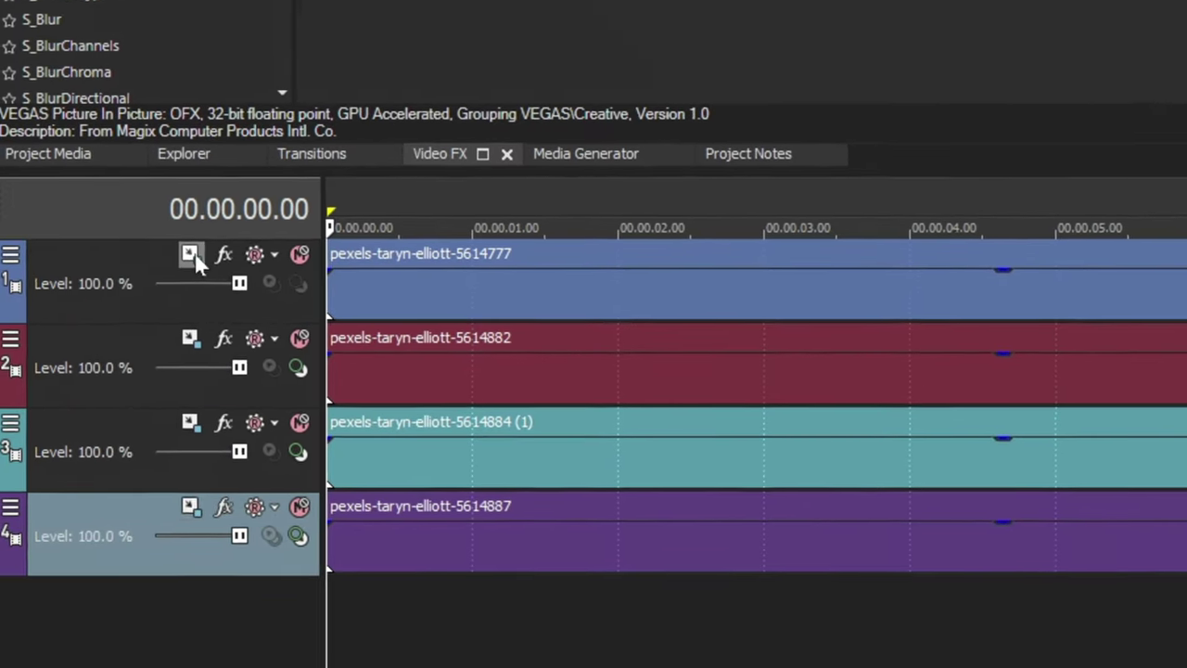
Enable 2D Glow in the first track's Track Motion settings, then move and shrink that window to uncover the preview and timeline
left_click(191, 254)
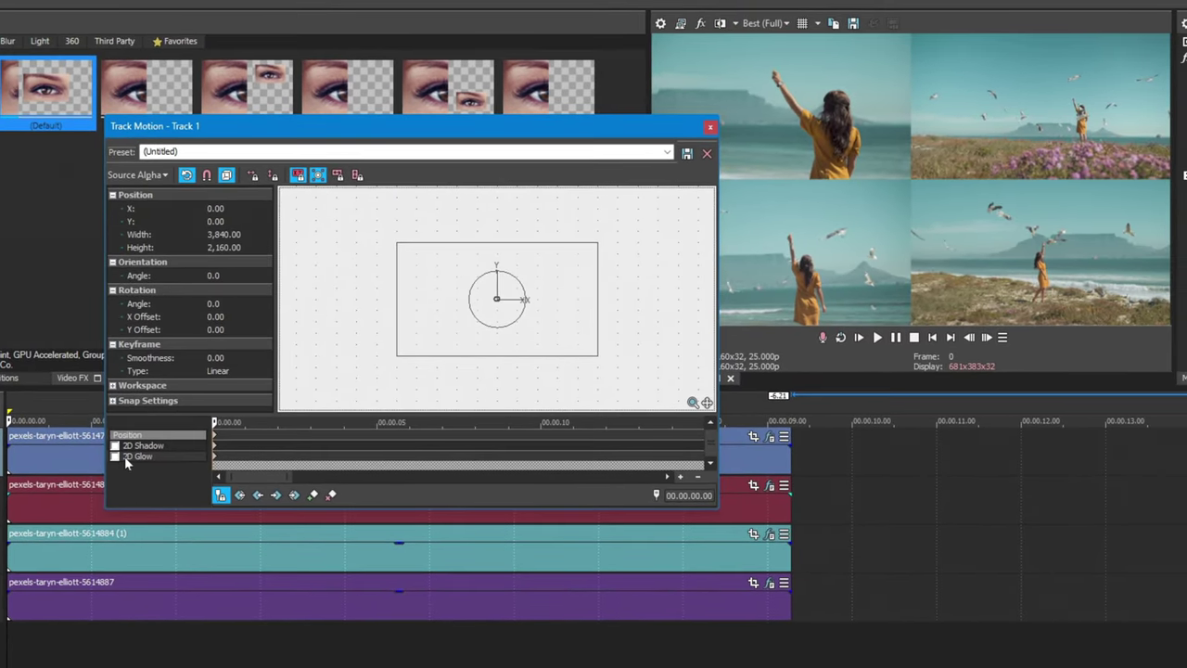
left_click(123, 457)
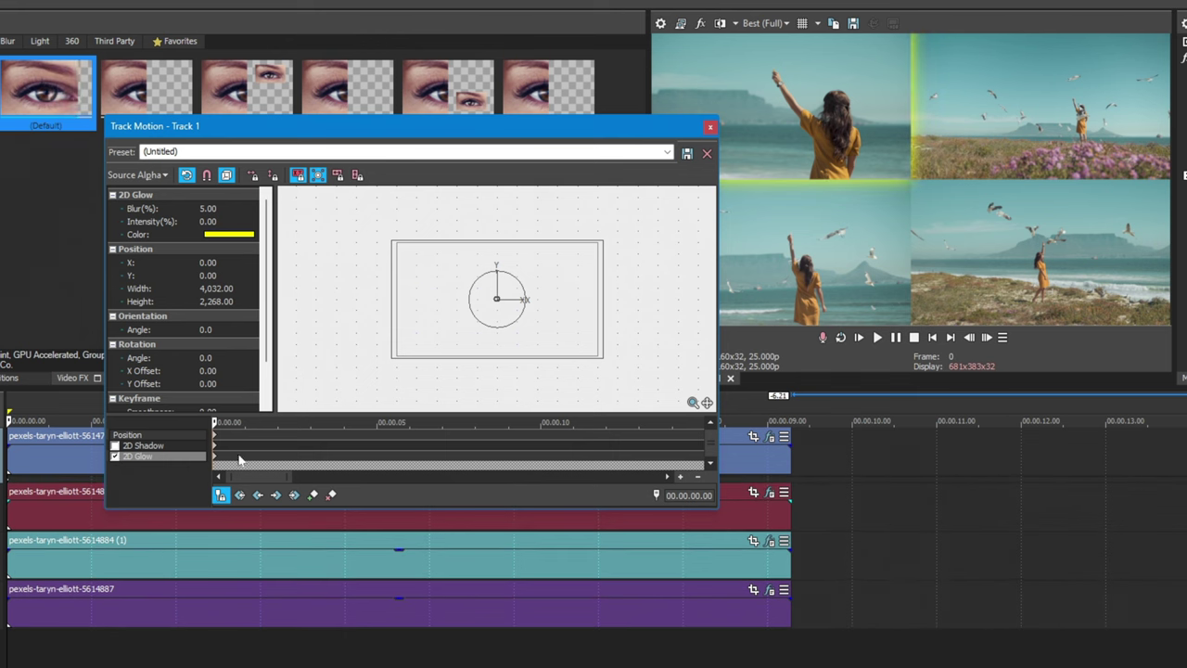
left_click_drag(552, 139, 496, 28)
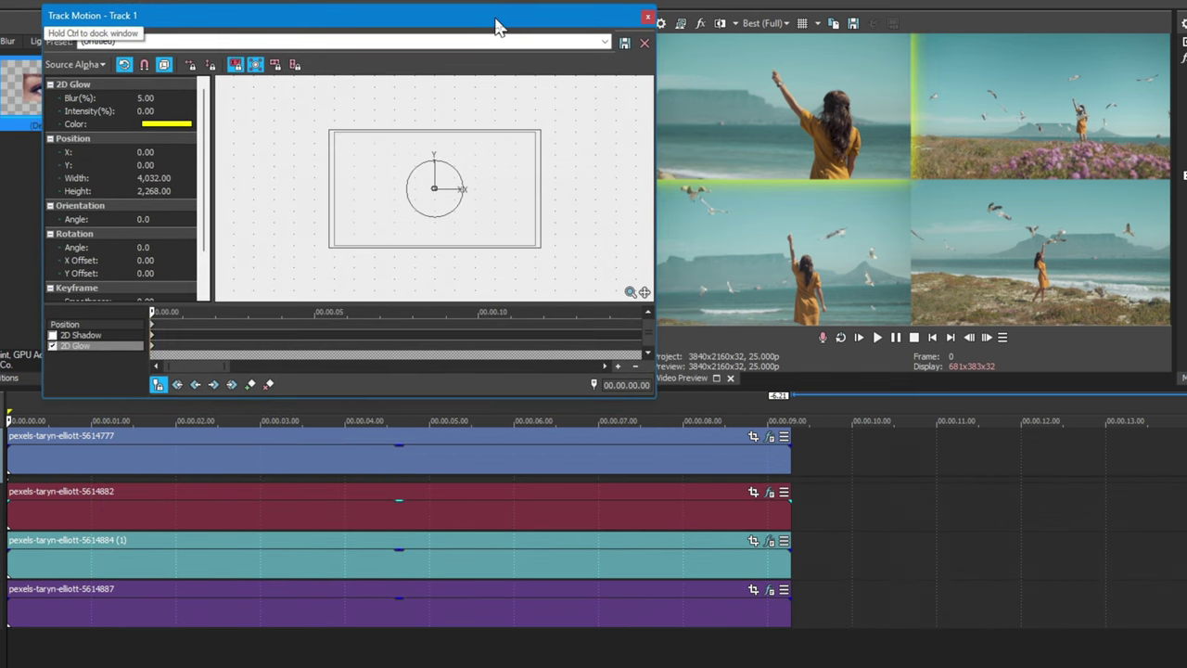
left_click_drag(655, 401, 509, 379)
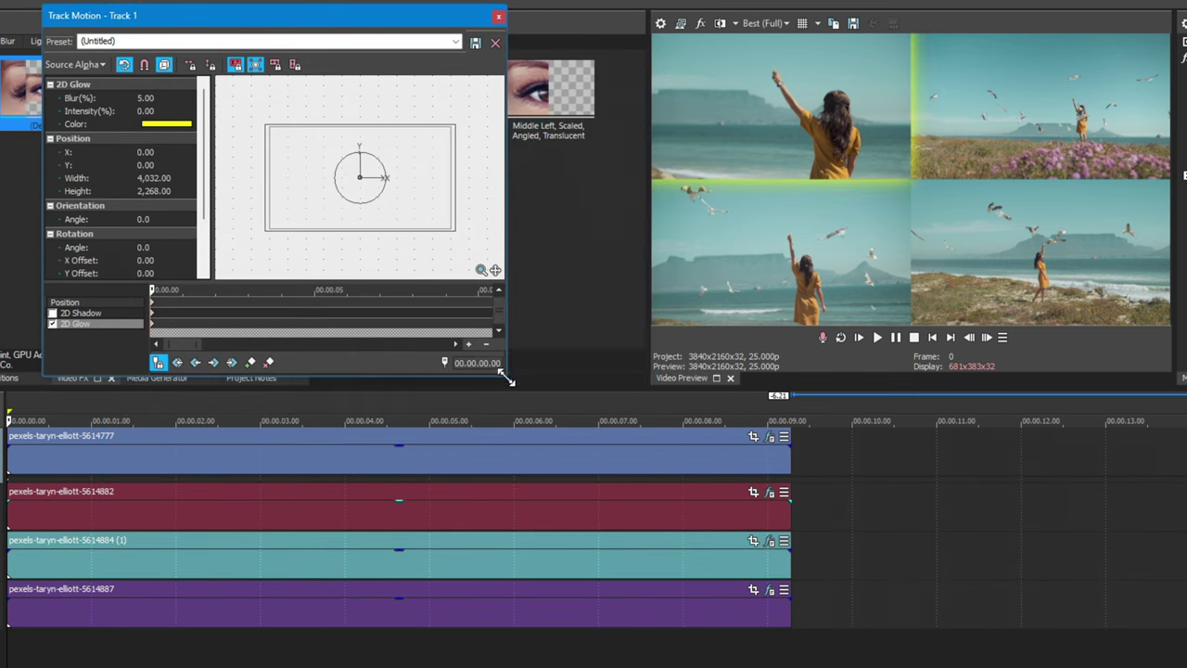
Reposition the first track's Track Motion window and set its 2D Glow blur to 0%
left_click_drag(423, 28, 557, 87)
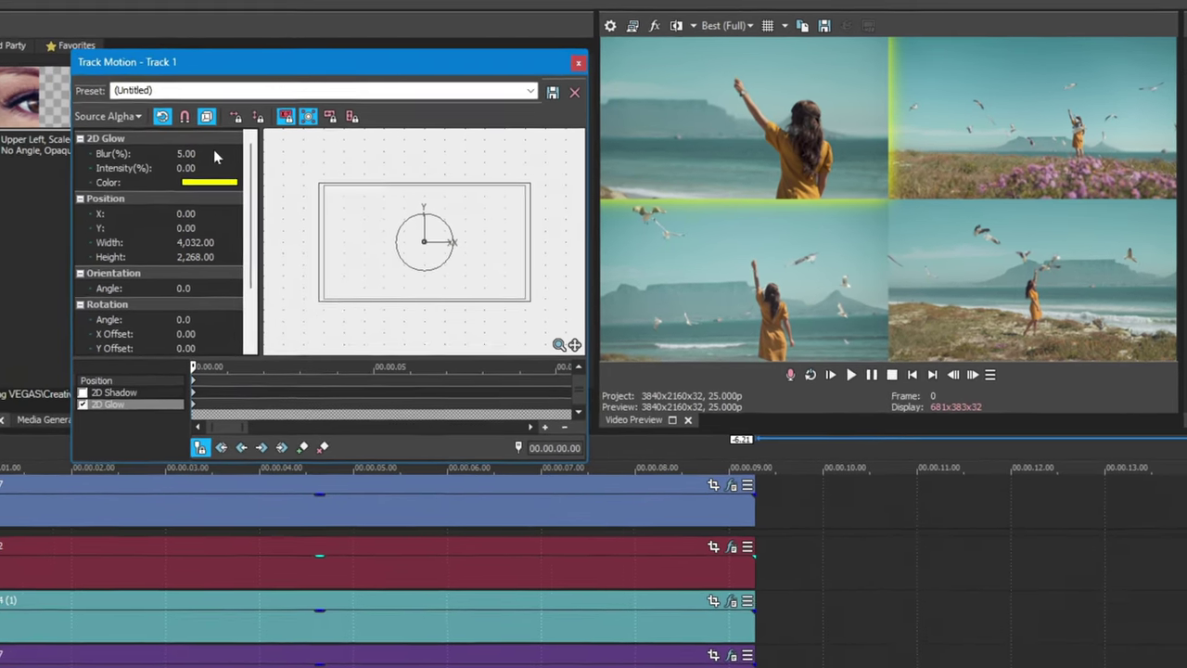
left_click(306, 139)
left_click_drag(183, 164, 131, 183)
left_click(164, 190)
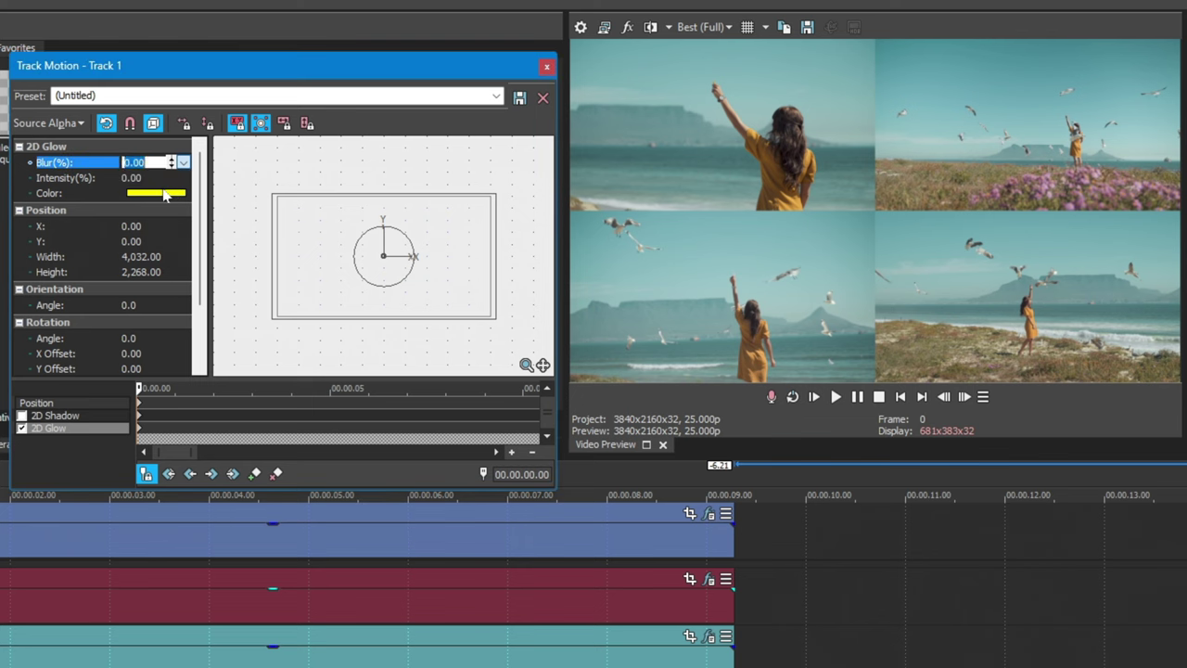
Make the first track's 2D Glow white and offset it with an X position of 20, adjusting its Y position too
left_click(154, 197)
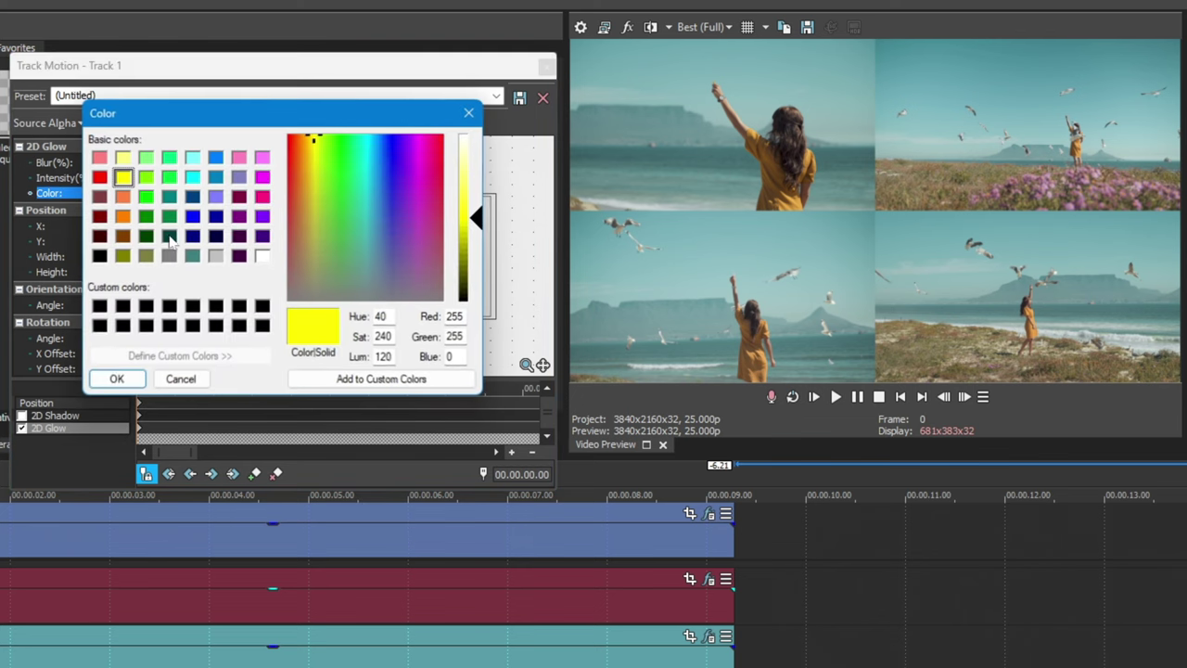
left_click(263, 259)
left_click(117, 380)
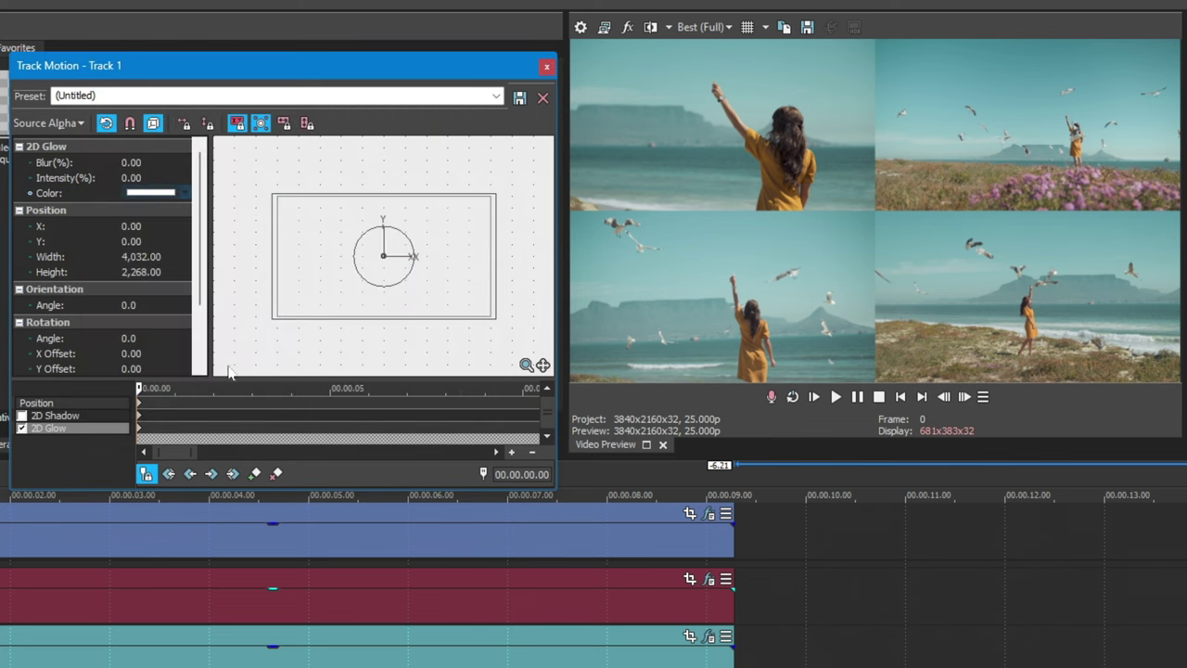
left_click(183, 227)
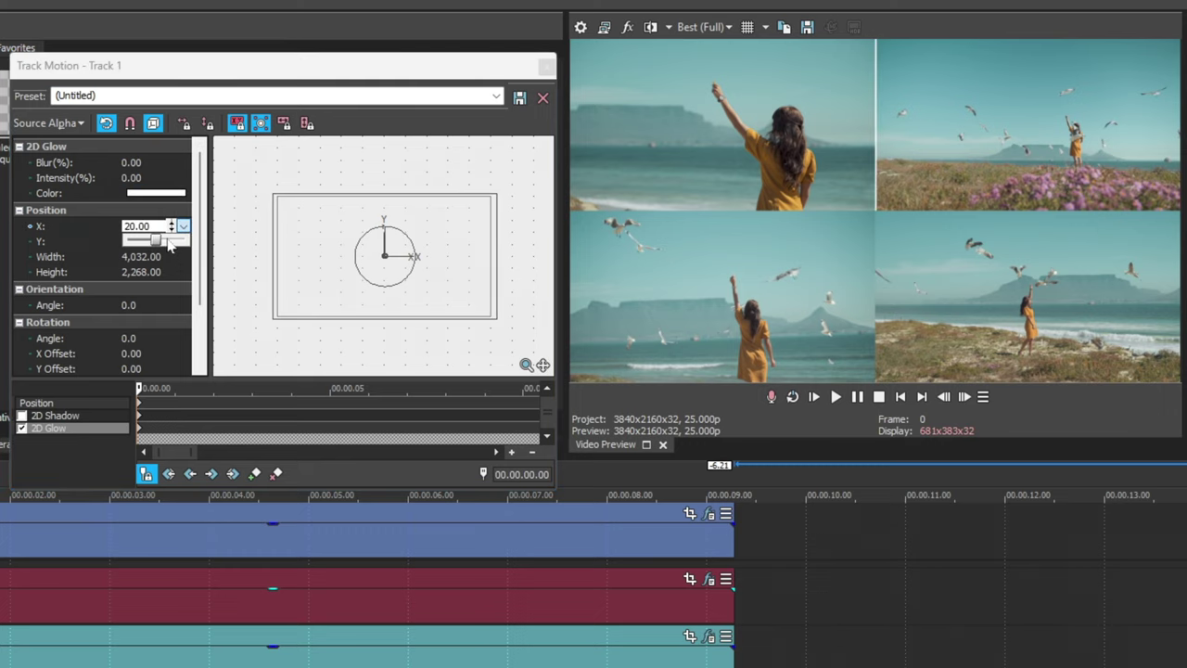
left_click(184, 241)
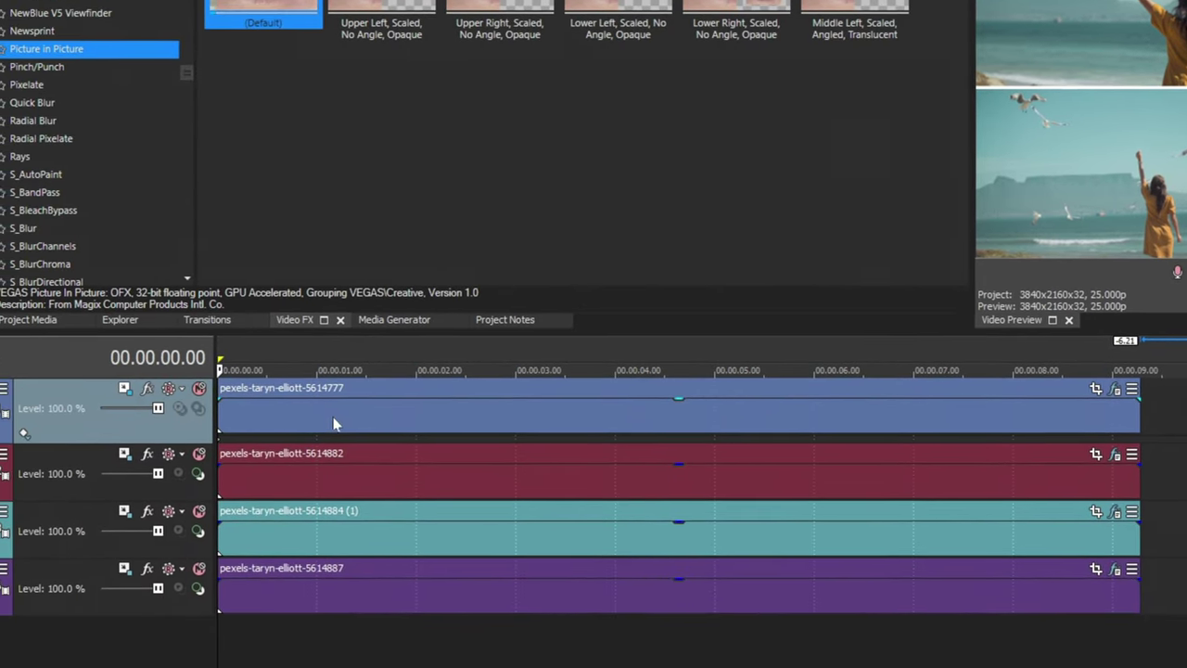
Enable 2D Glow in the second track's Track Motion settings and set the glow blur to 0%
left_click(133, 453)
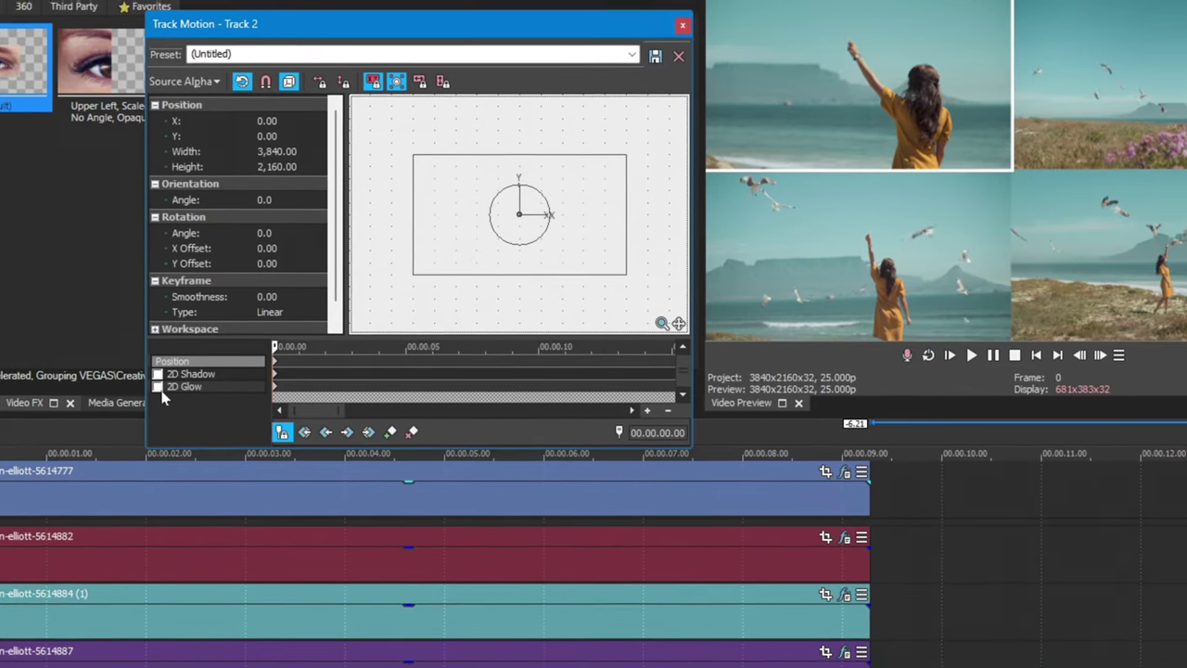
left_click(159, 387)
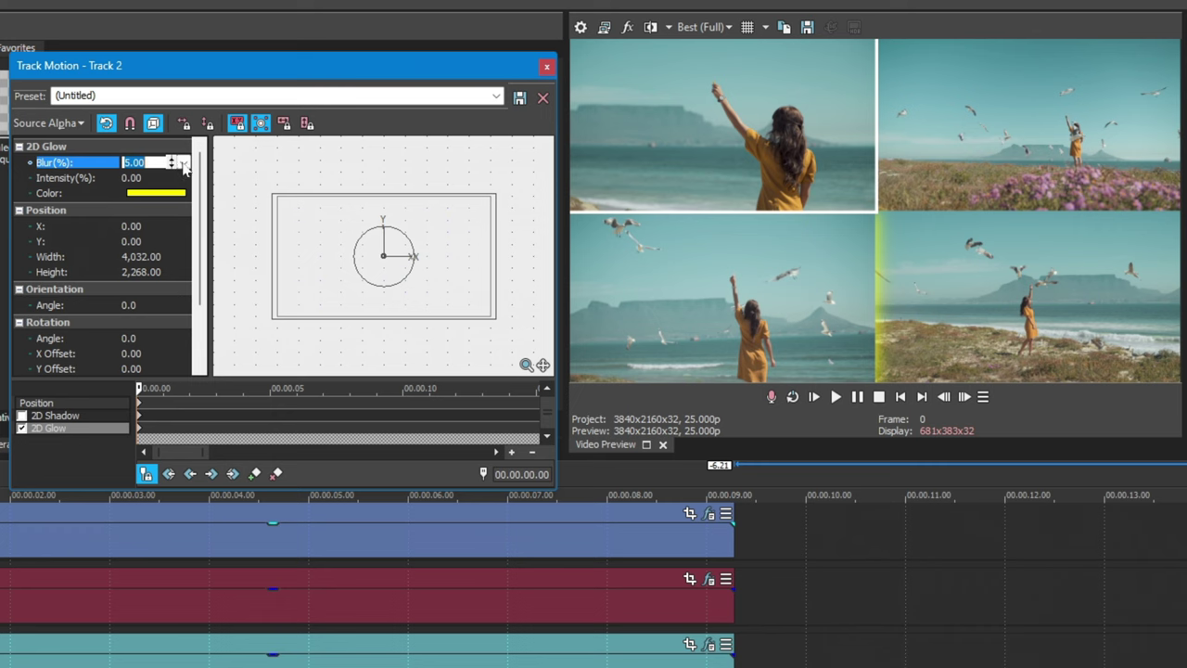
left_click(184, 164)
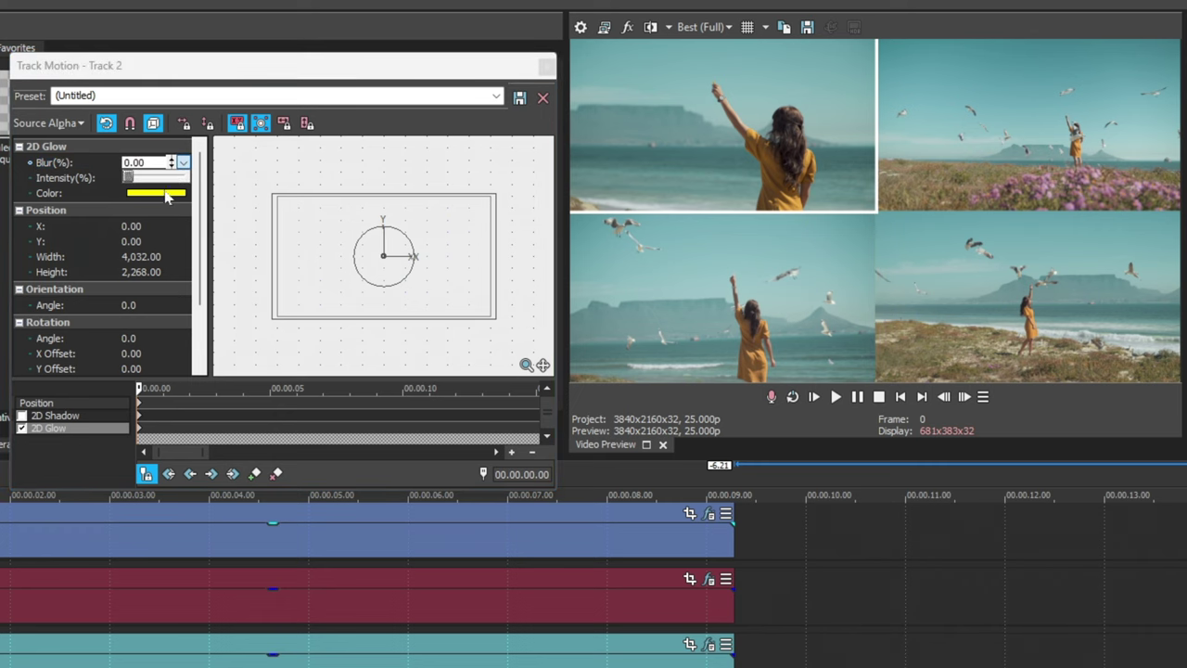
Make the second track's 2D Glow white and adjust its X position to form a dividing border
left_click(167, 195)
left_click(263, 259)
left_click(139, 375)
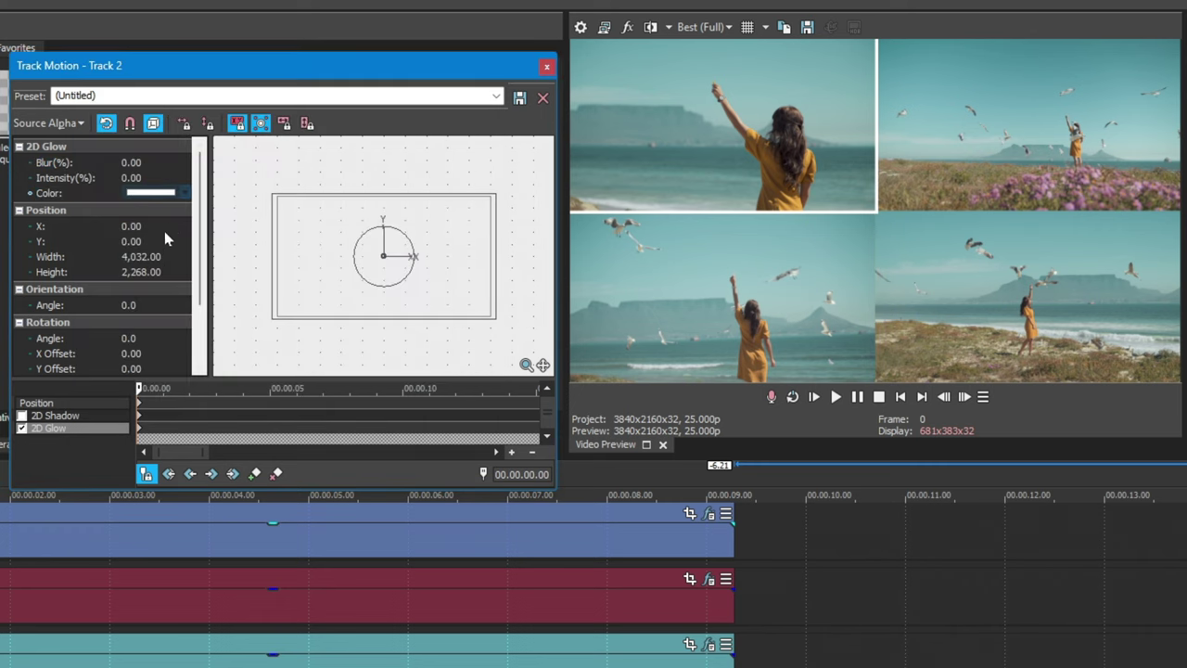
left_click(184, 225)
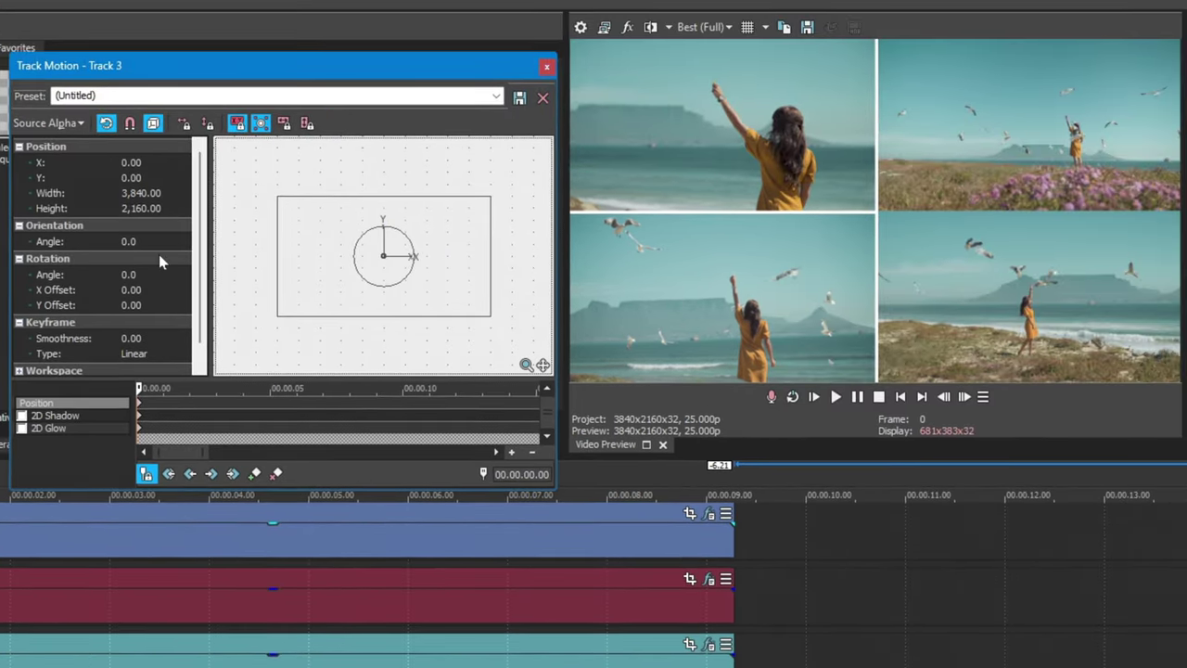
Enable 2D Glow in the third track's Track Motion settings and set the glow blur to 0%
left_click(404, 278)
left_click(169, 163)
left_click(184, 162)
left_click(136, 176)
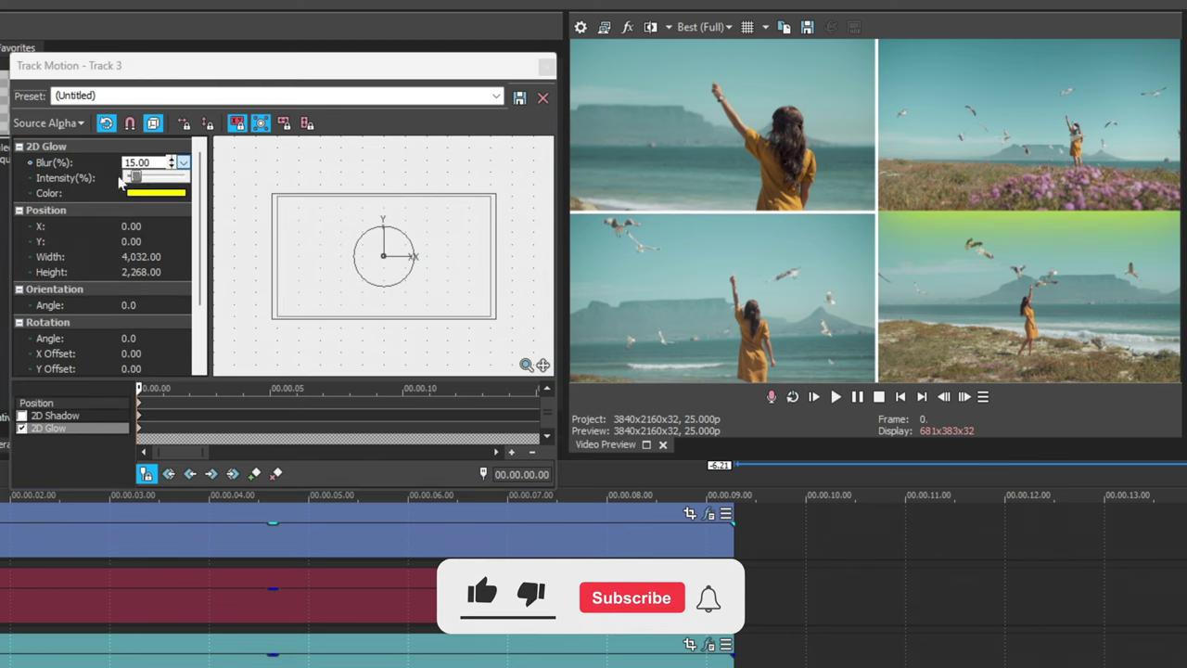
Make the third track's 2D Glow white with a Y position of -10, and play back the bordered split screen
left_click(156, 193)
left_click(260, 257)
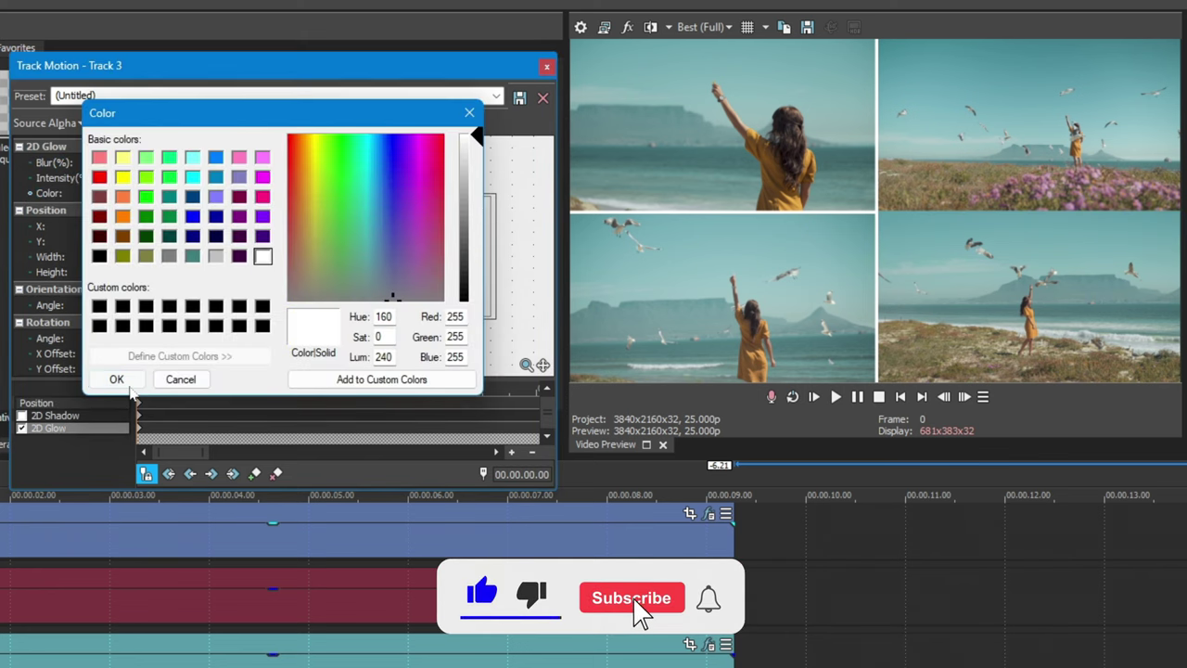
left_click(117, 378)
left_click(153, 241)
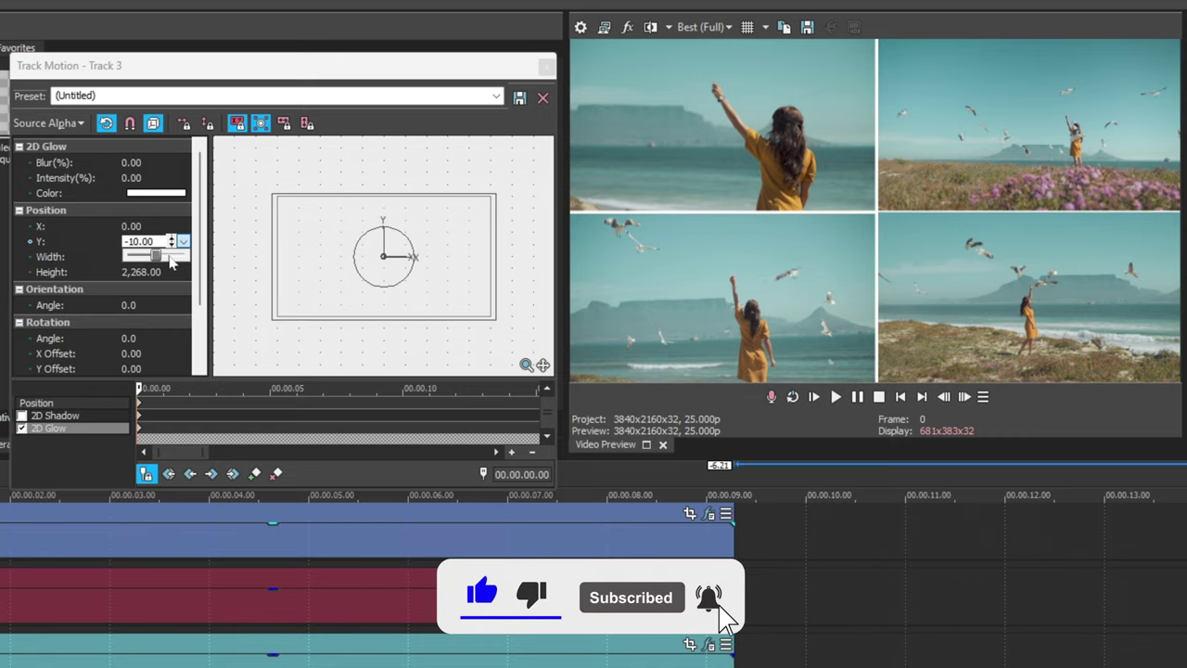
left_click(546, 66)
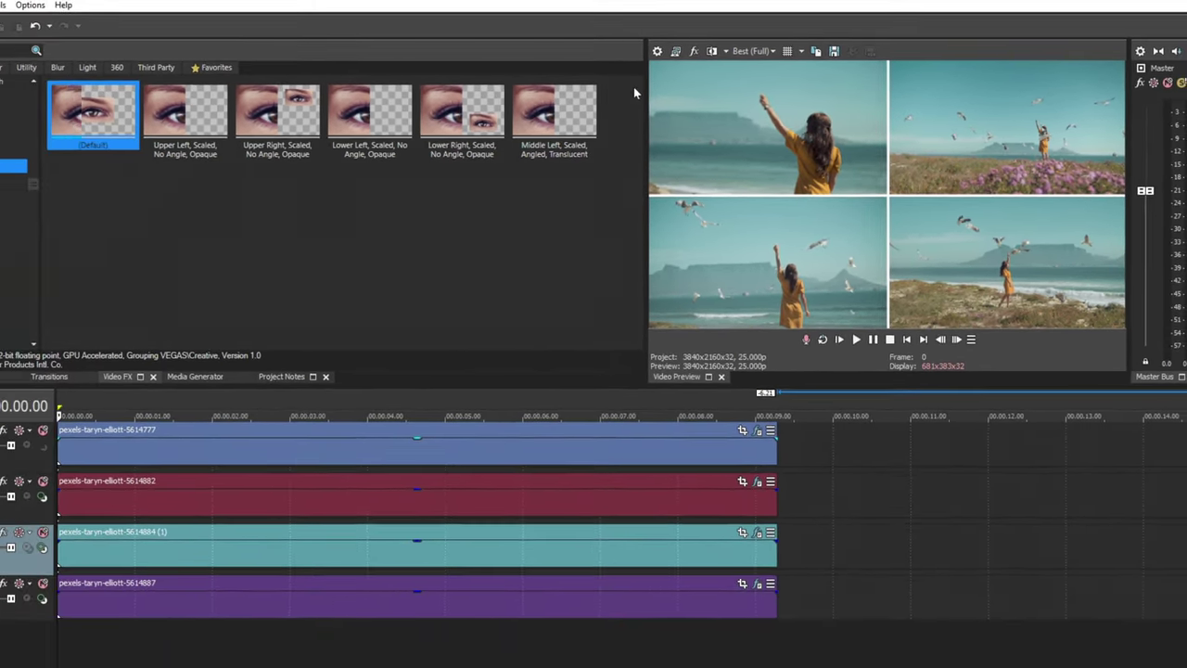
key("space")
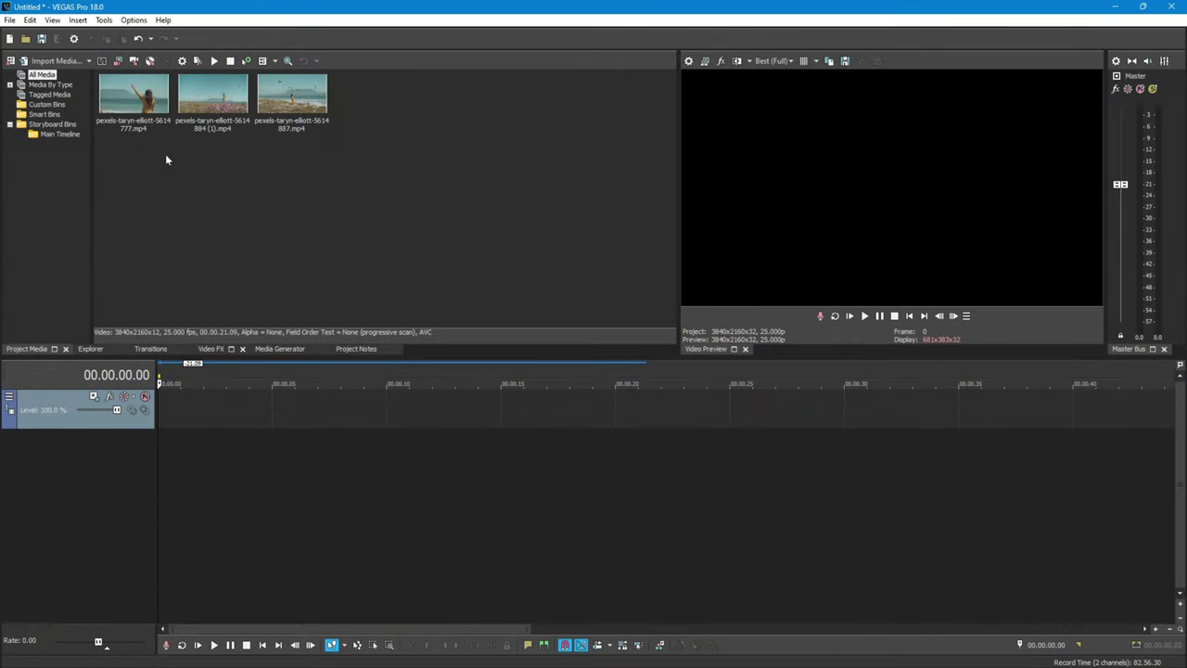
Place the 5614884 (1) clip at the start of the first track and apply the default Crop effect to it
left_click_drag(154, 397, 160, 406)
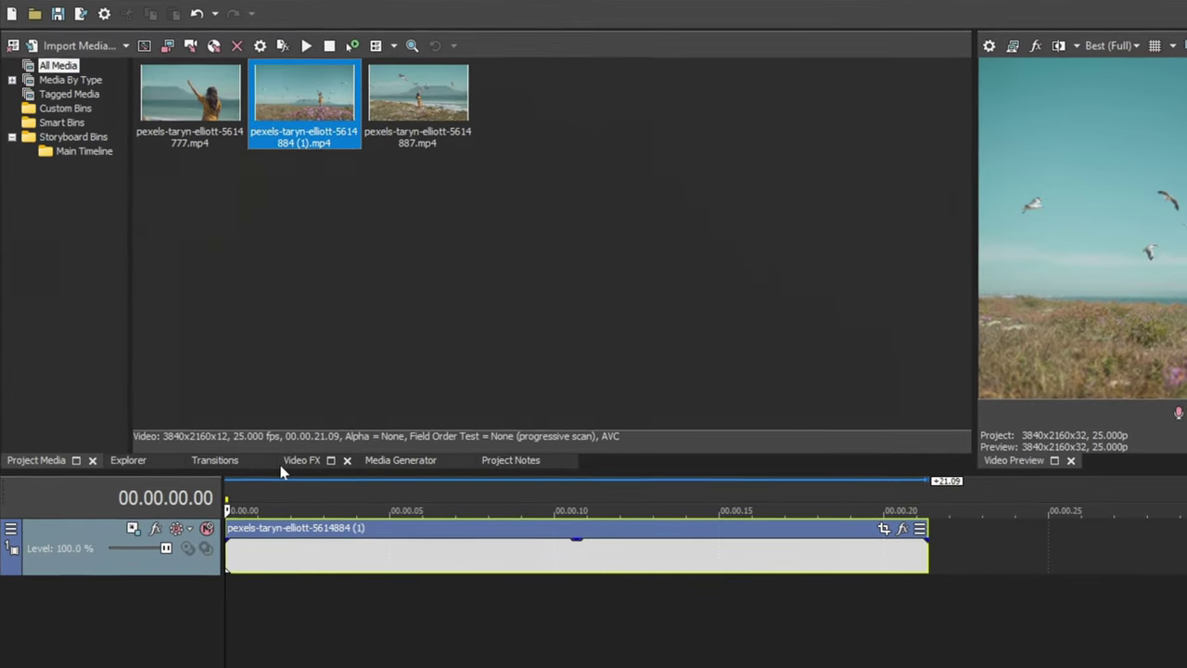
left_click(267, 419)
scroll(120, 338, "up", 15)
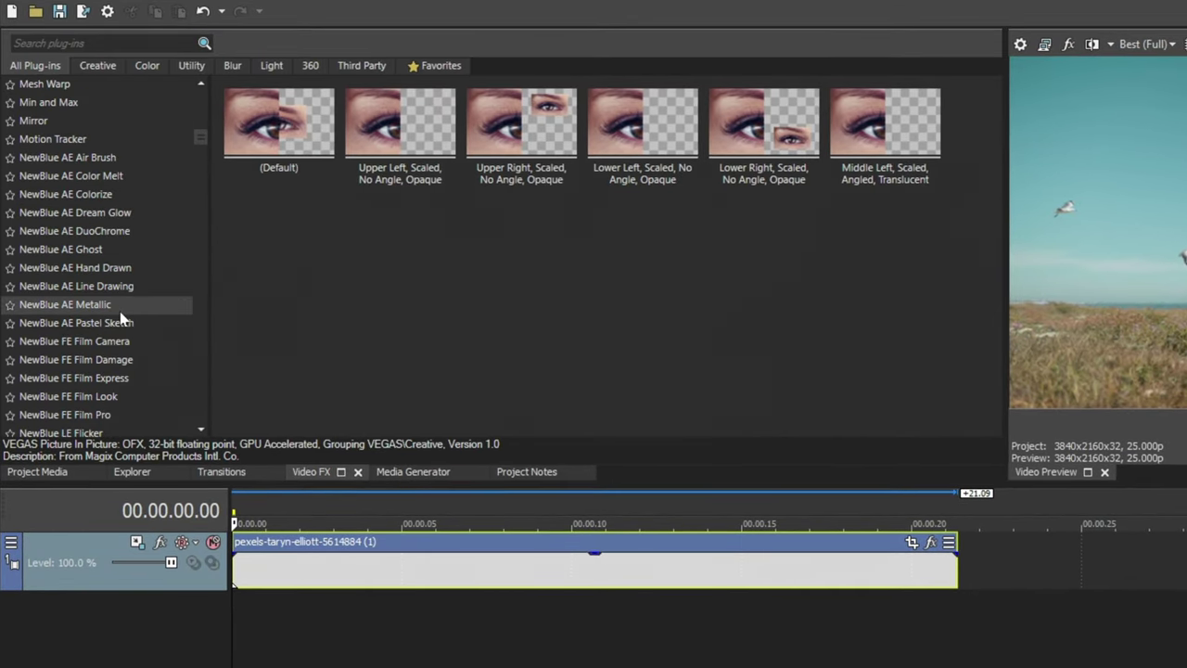
scroll(111, 339, "up", 4)
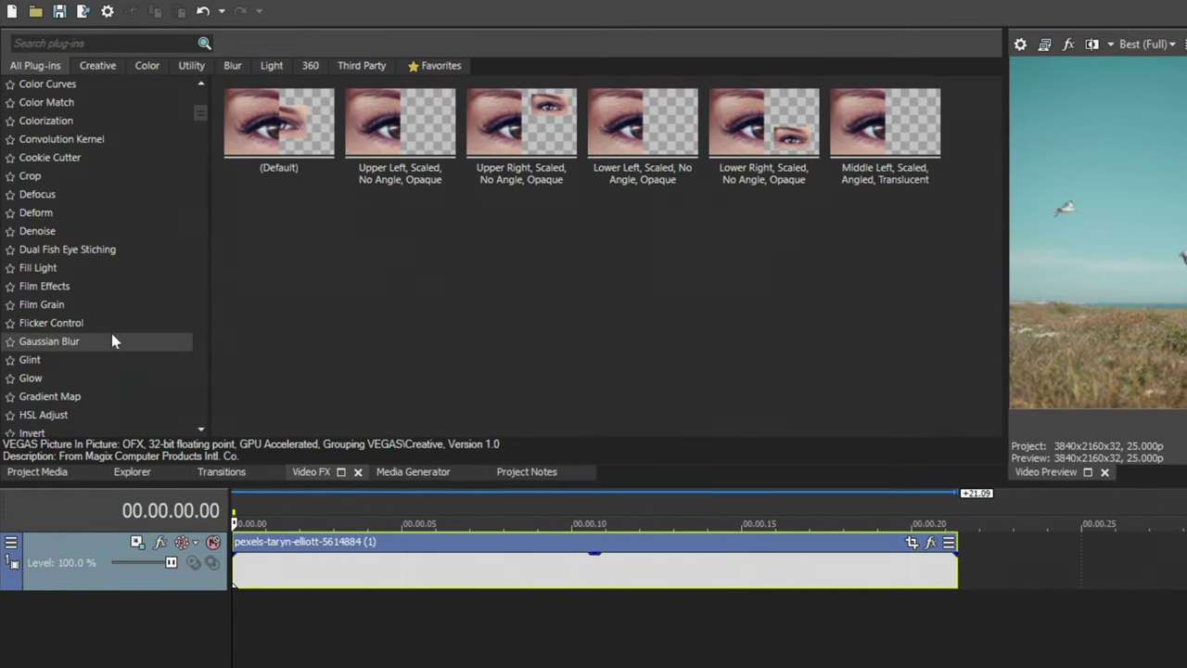
left_click(93, 177)
left_click_drag(278, 121, 391, 568)
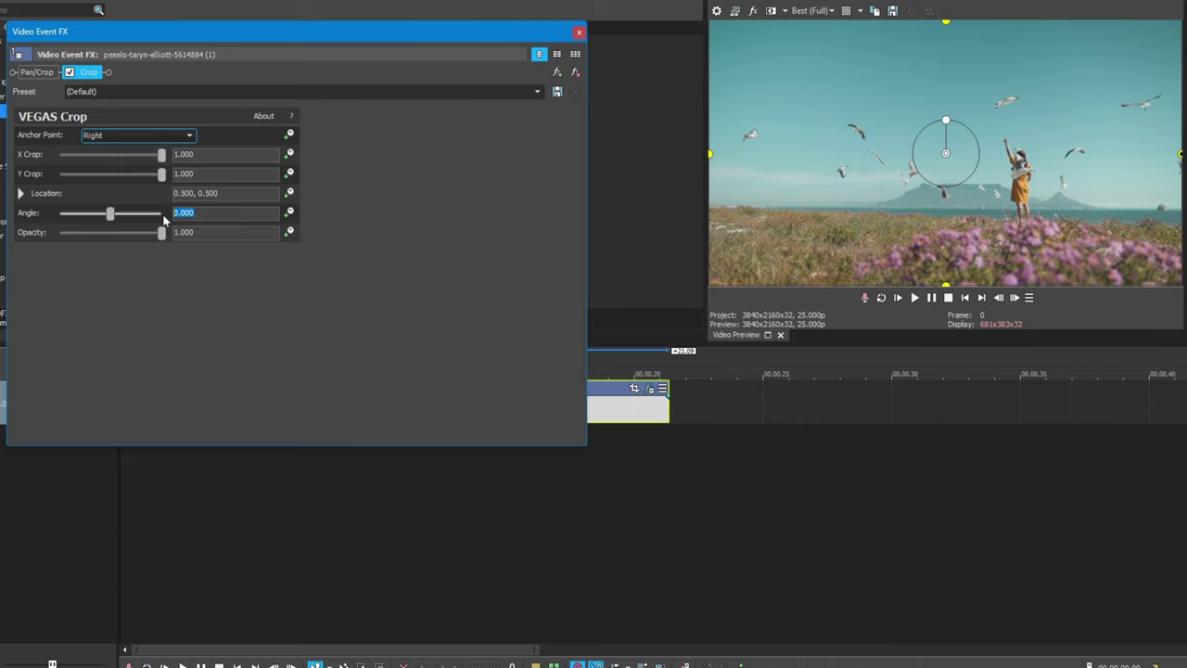
Crop the 5614884 (1) clip with the Right anchor point, an angle of 70 and a location of about -0.003, 0.480
key("Return")
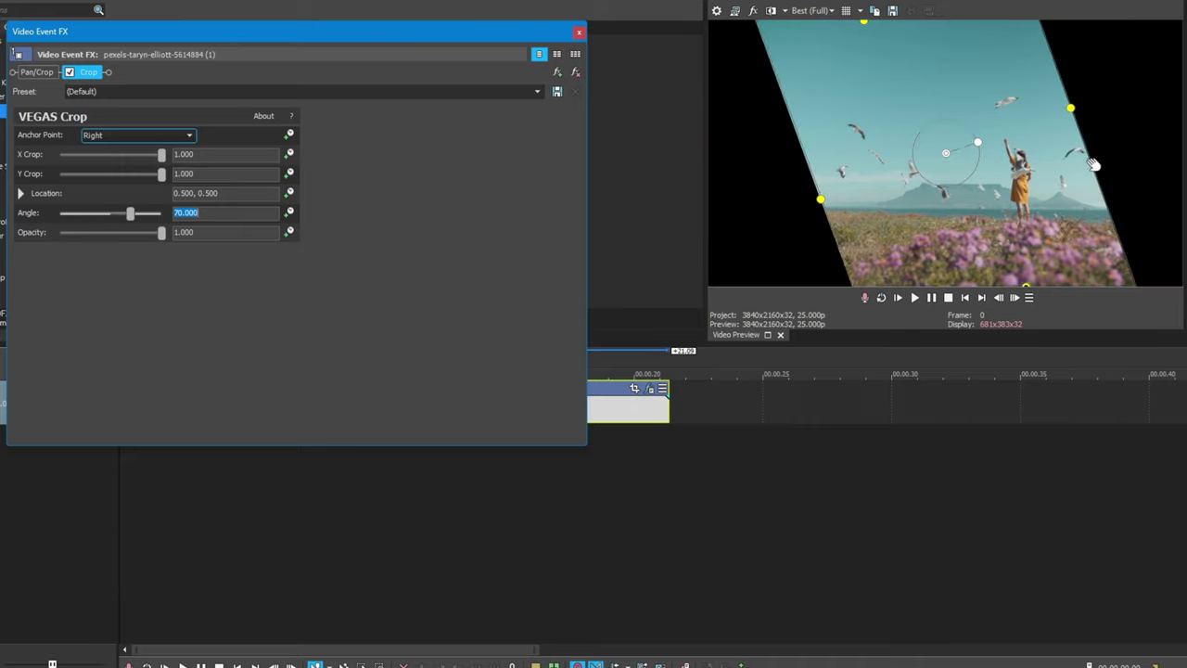
left_click_drag(1054, 209, 792, 217)
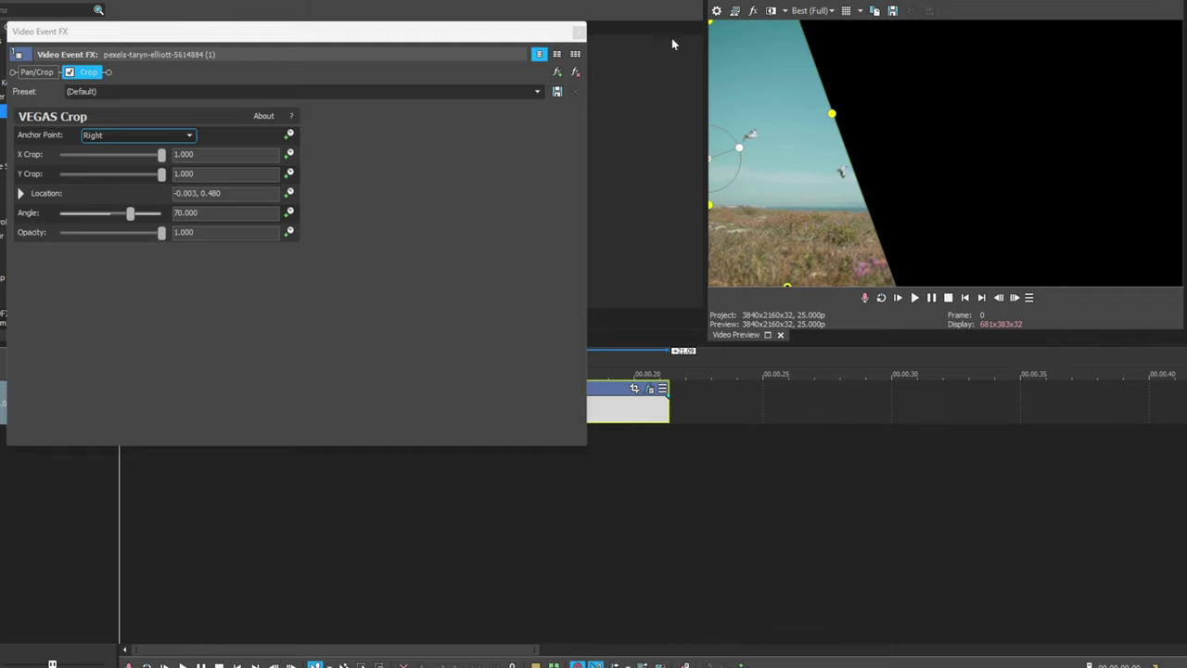
left_click(580, 35)
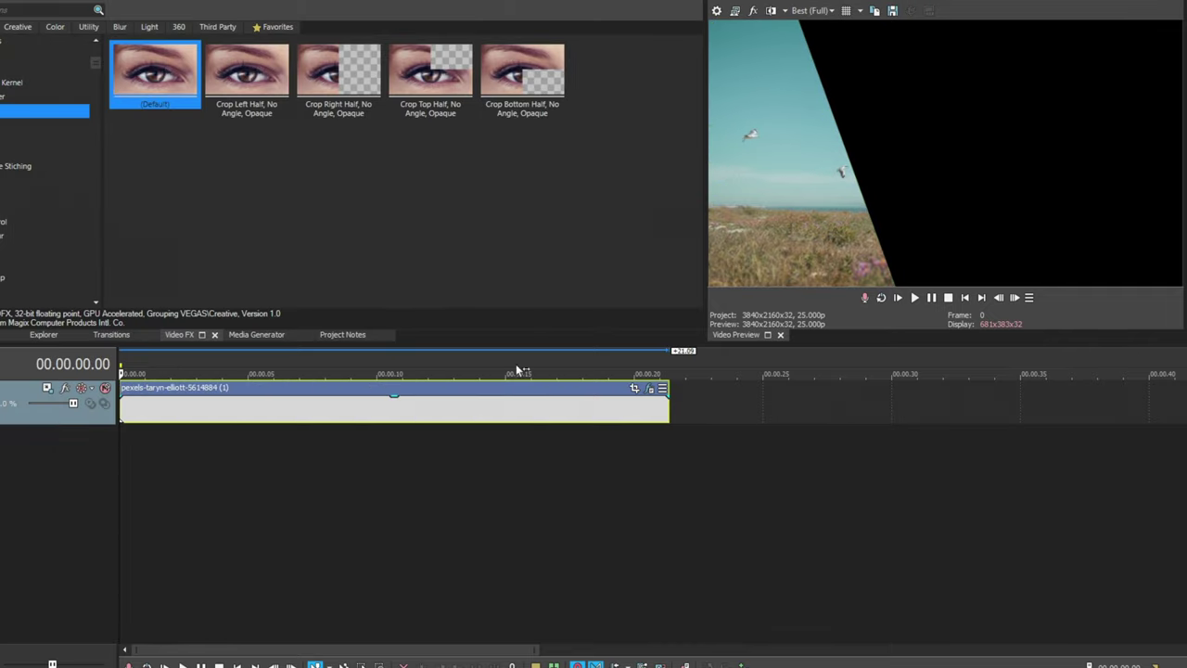
Pan the 5614884 (1) clip to an X center of 3,840 in Pan/Crop and play back the slanted section
left_click(635, 388)
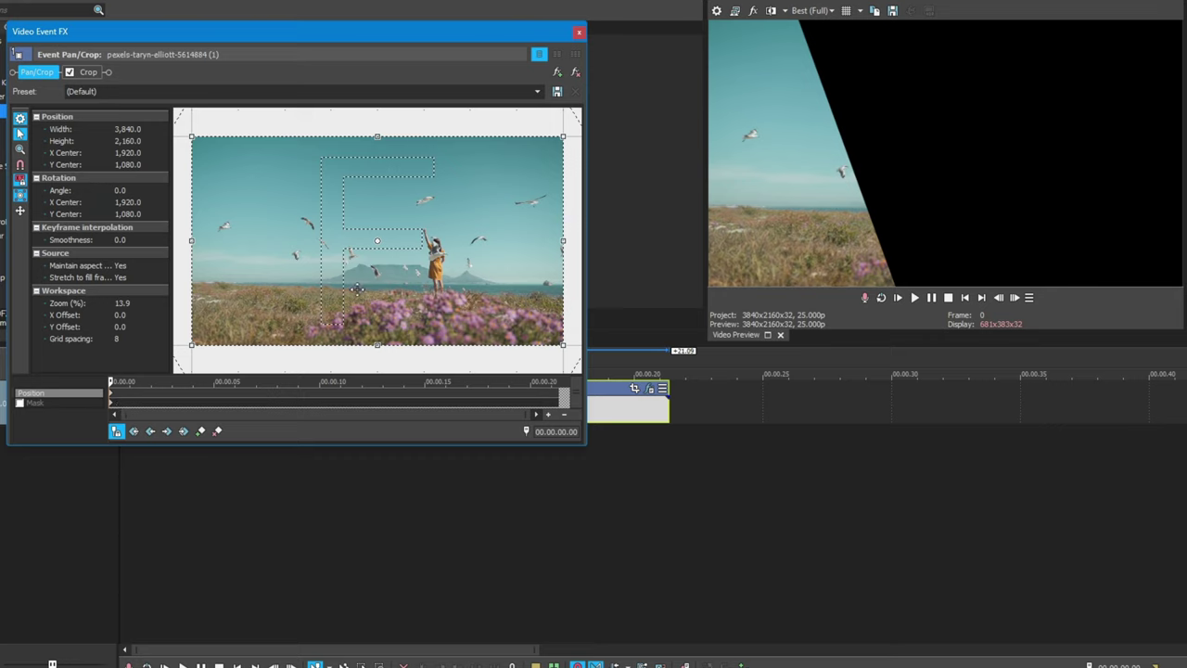
left_click_drag(357, 288, 542, 289)
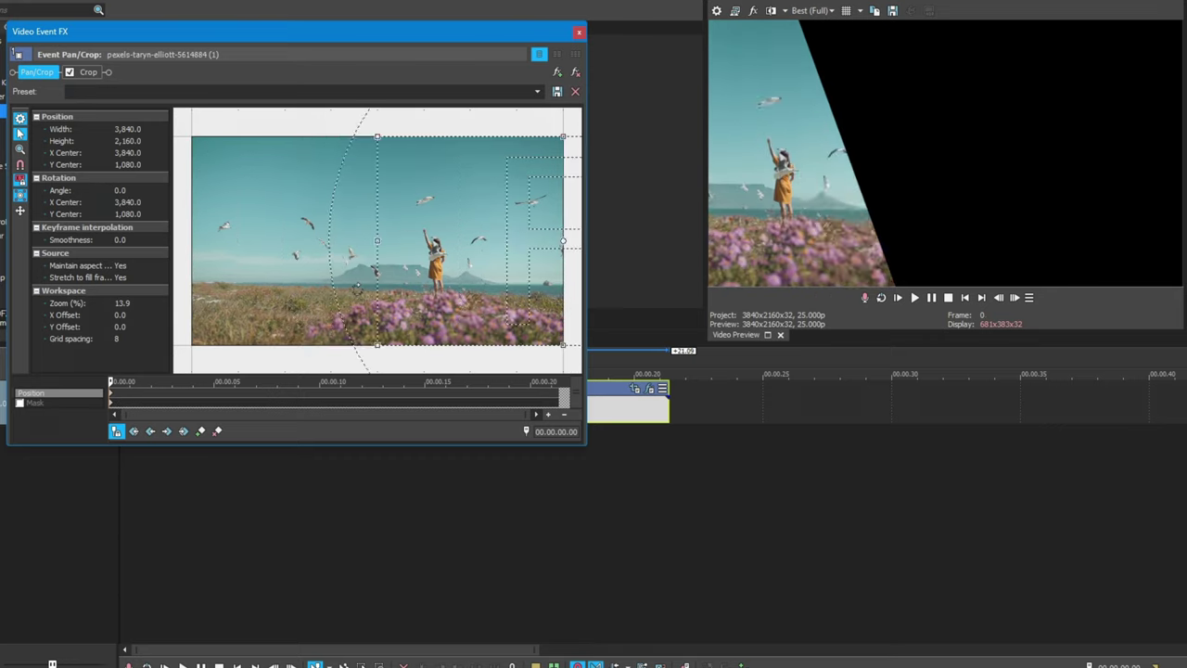
left_click(579, 34)
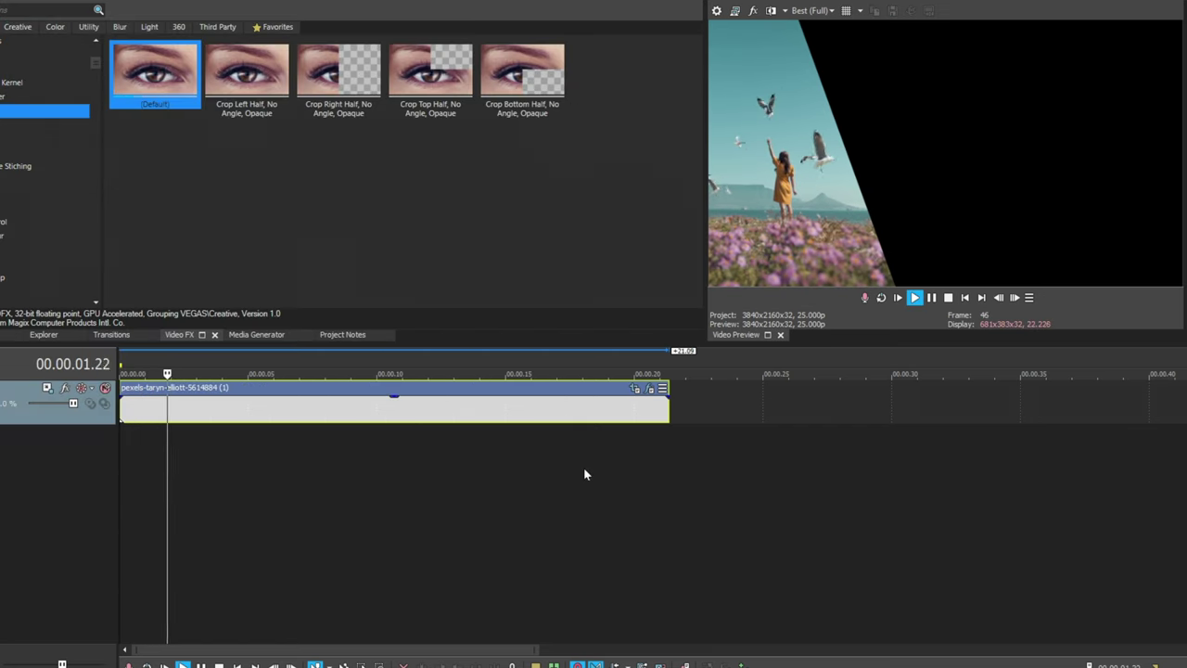
key("space")
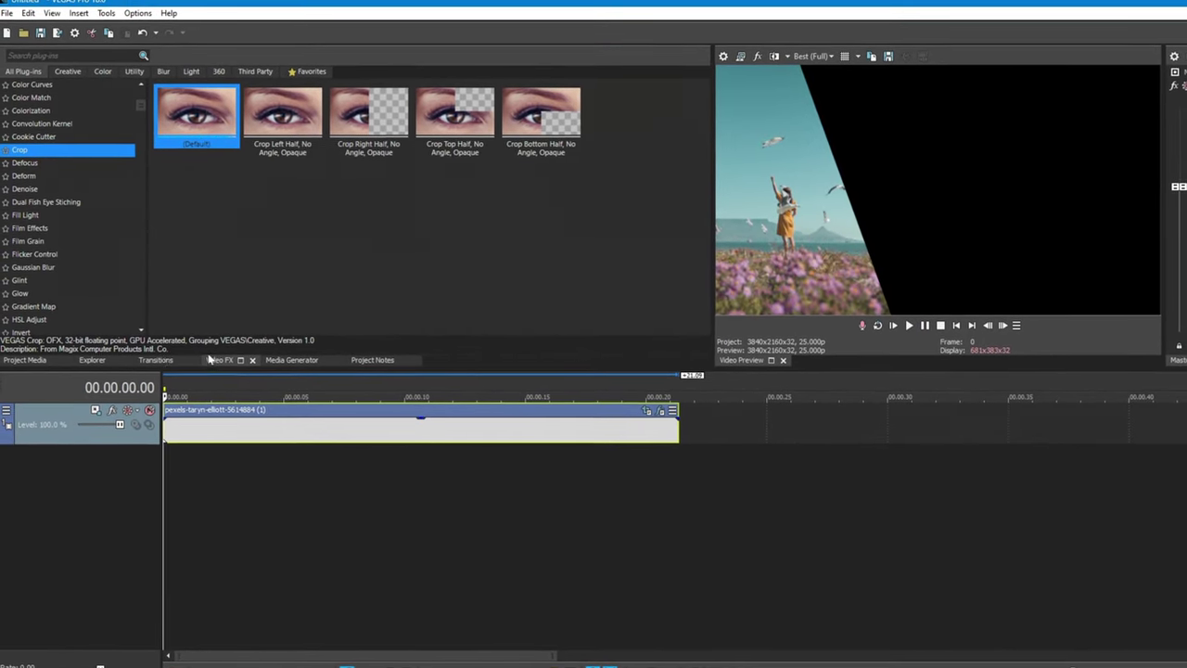
Add the 5614777 clip at the start of a new track below and place the playhead at 00.00.07.16
left_click(41, 360)
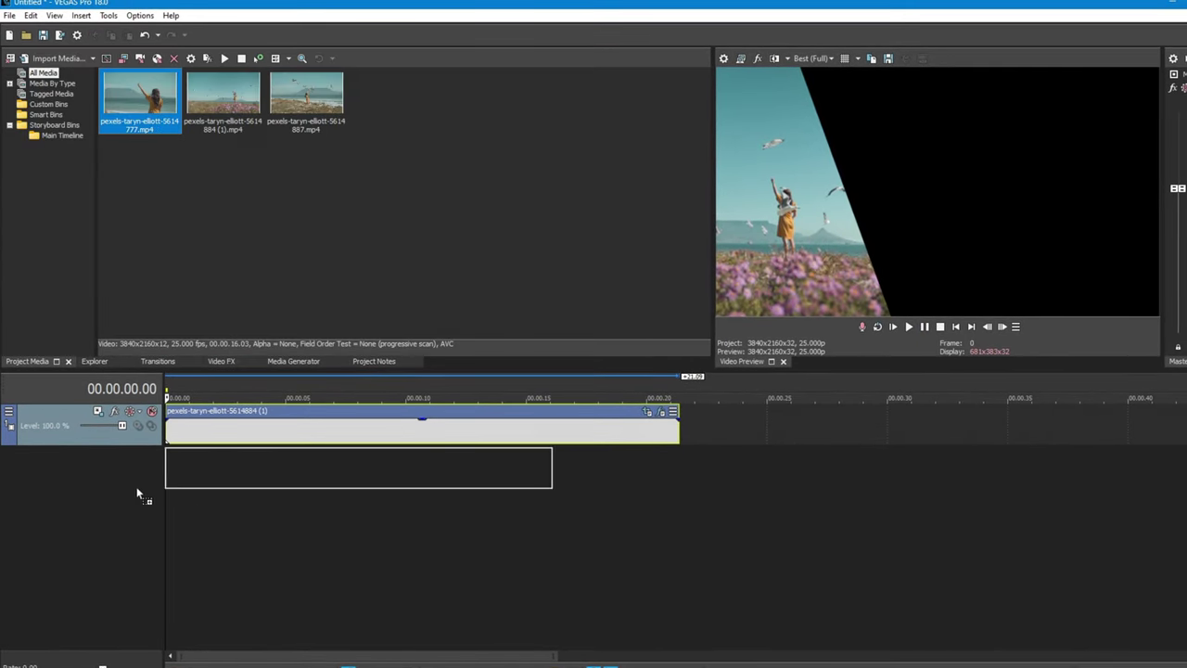
left_click_drag(137, 494, 140, 496)
left_click(350, 553)
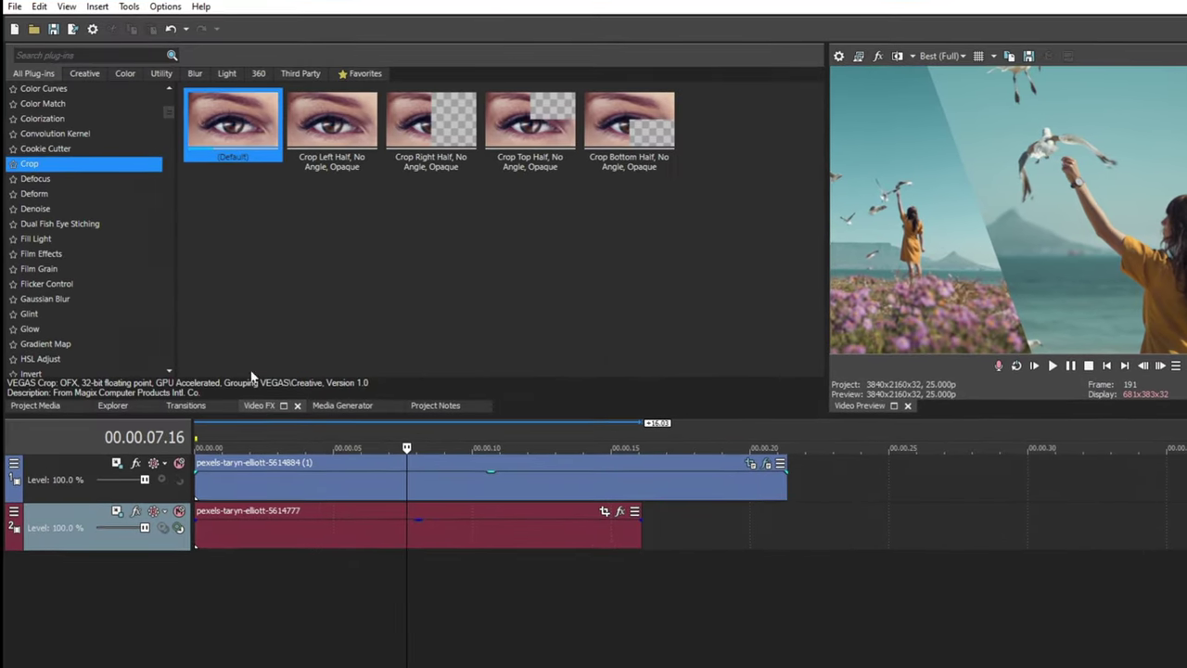
Apply the default Crop effect to the 5614777 clip with the Right anchor point, angle 70 and location about 0.429, 0.493
left_click_drag(199, 112, 357, 468)
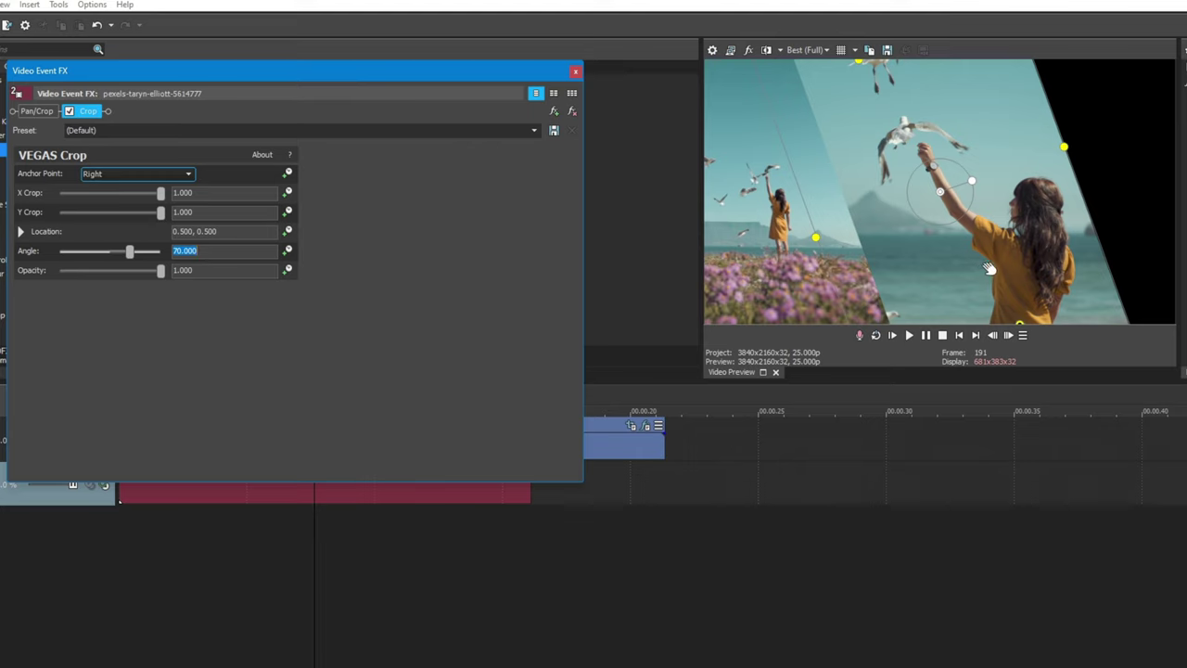
left_click_drag(990, 269, 976, 270)
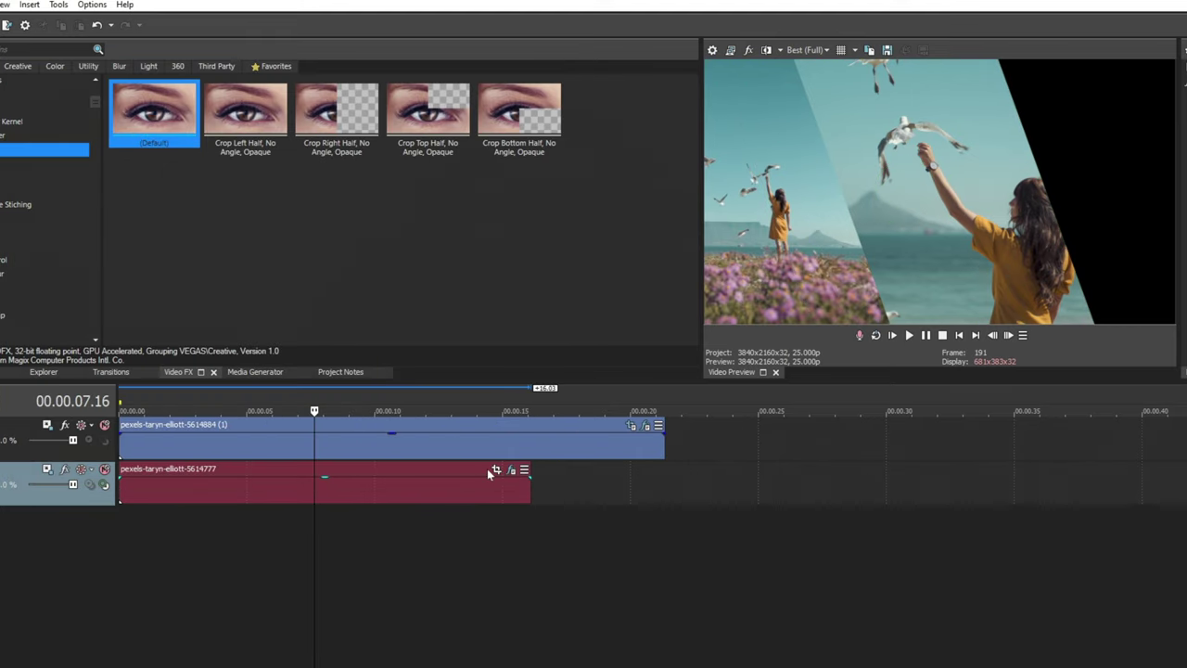
Reframe the 5614777 clip horizontally in Pan/Crop at its first frame so the woman sits inside the slanted section
left_click(494, 470)
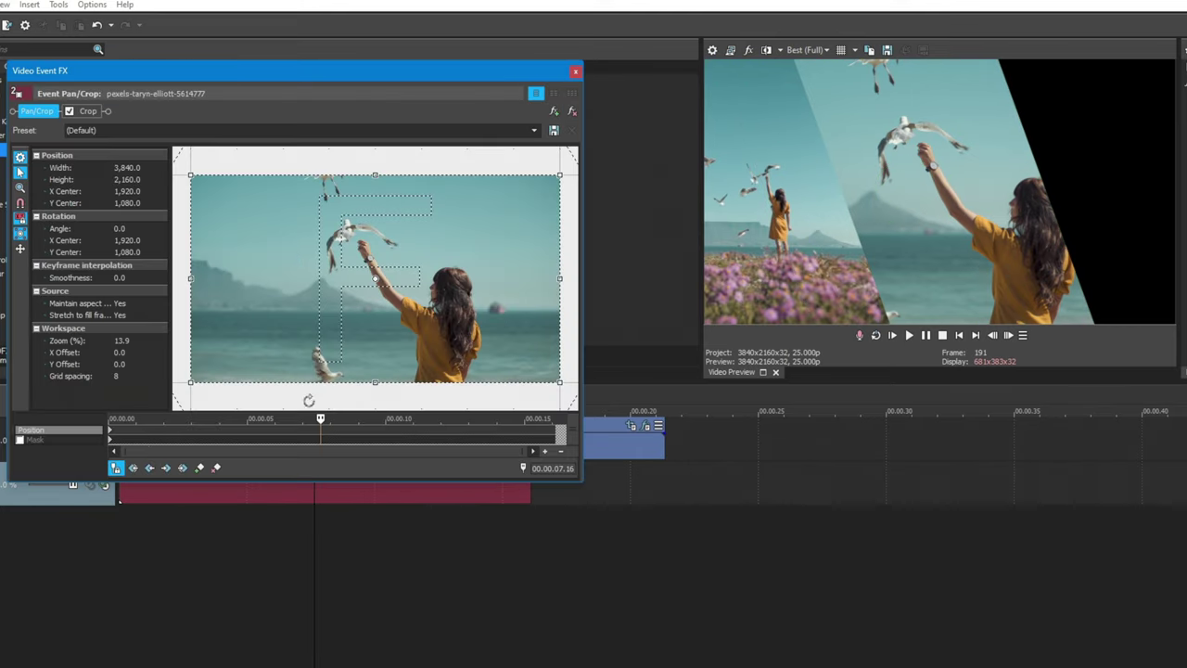
left_click(110, 436)
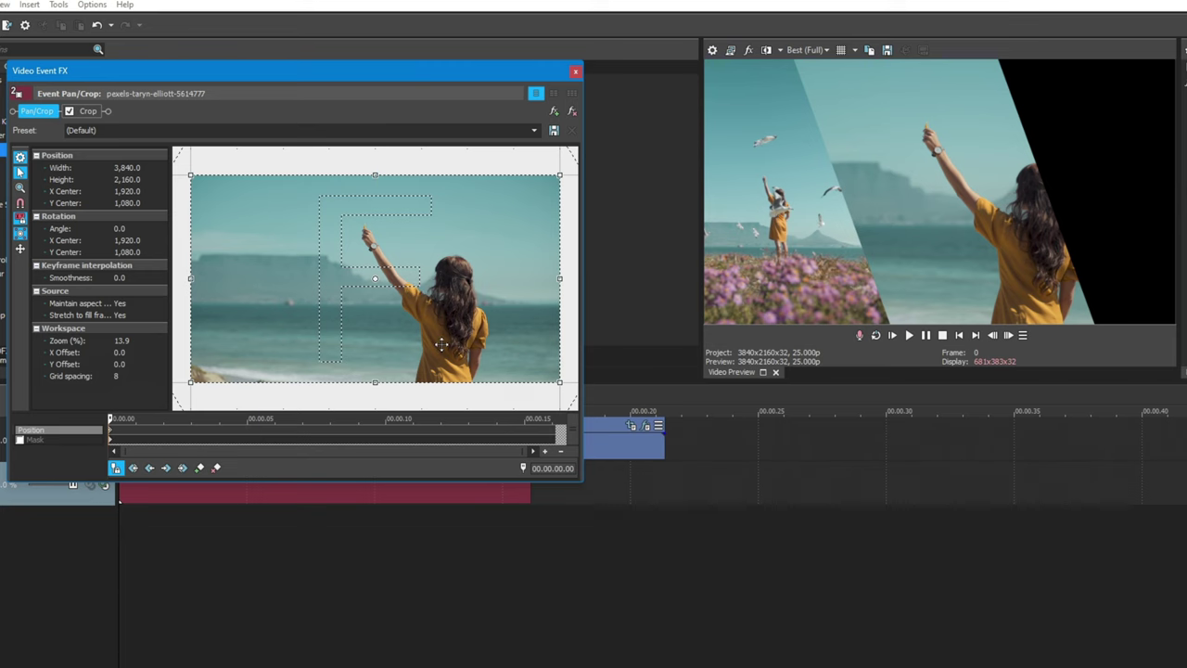
key("Right")
left_click(576, 72)
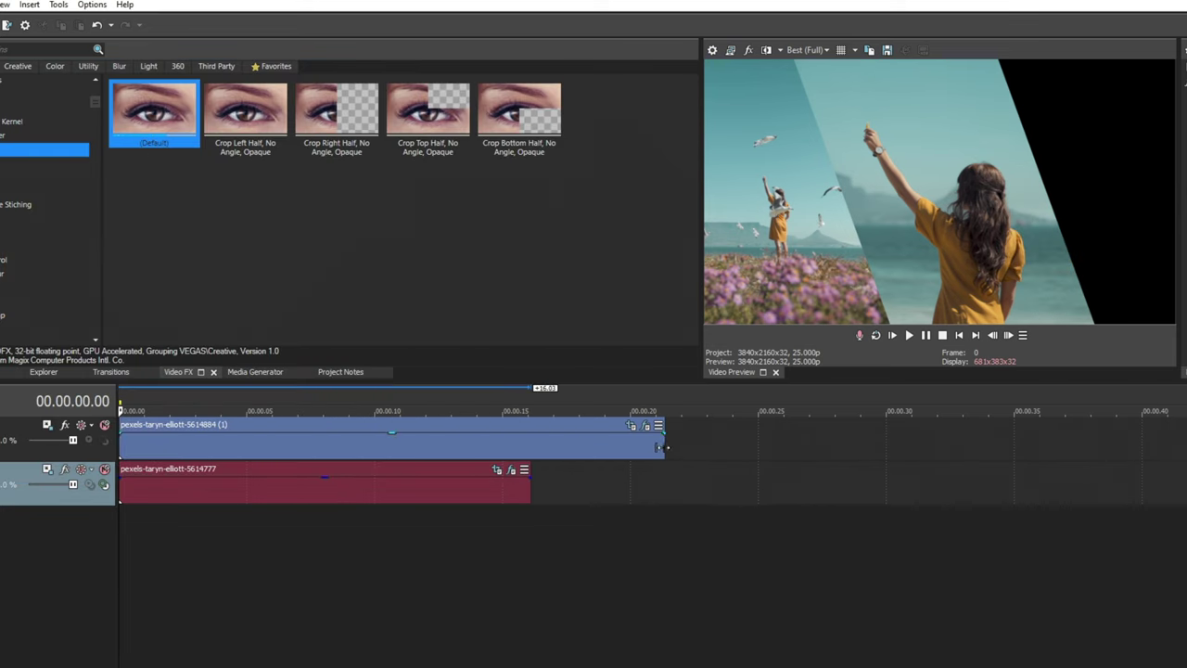
Trim the 5614884 (1) clip to end with the 5614777 clip and add the 5614887 clip at the start of a new track below
left_click_drag(663, 447, 530, 439)
left_click(6, 372)
left_click_drag(259, 115, 204, 434)
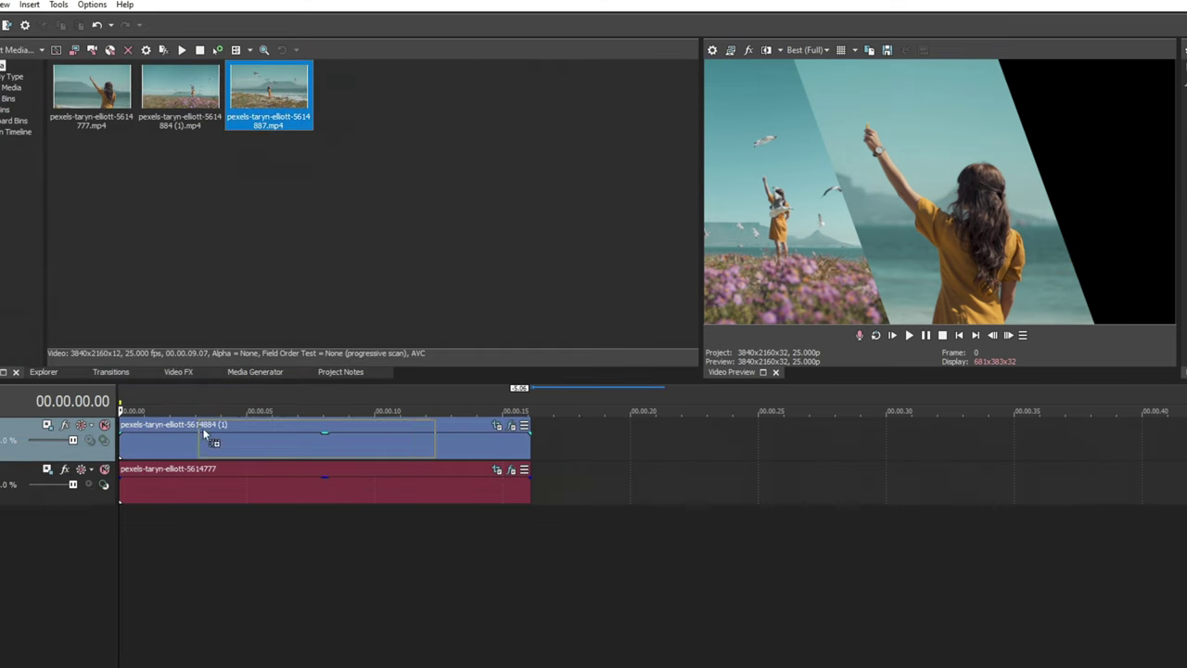
left_click_drag(90, 519, 107, 523)
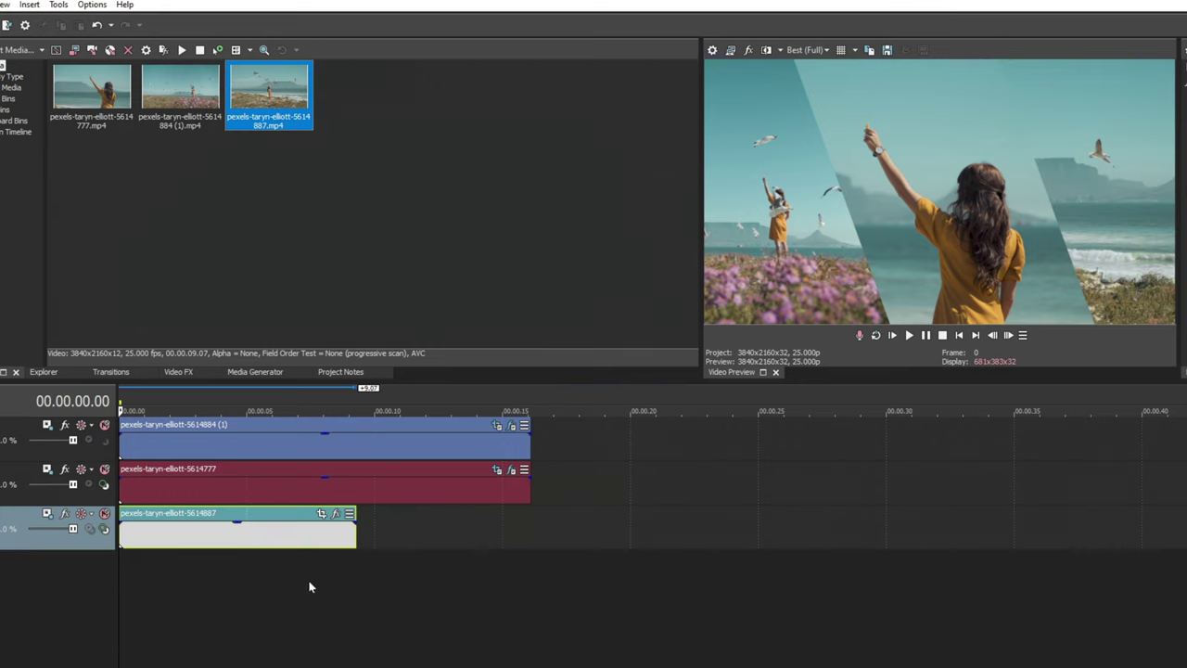
Pan the 5614887 clip to an X center of about 249.7 in Pan/Crop and play back the three-way split
left_click(321, 514)
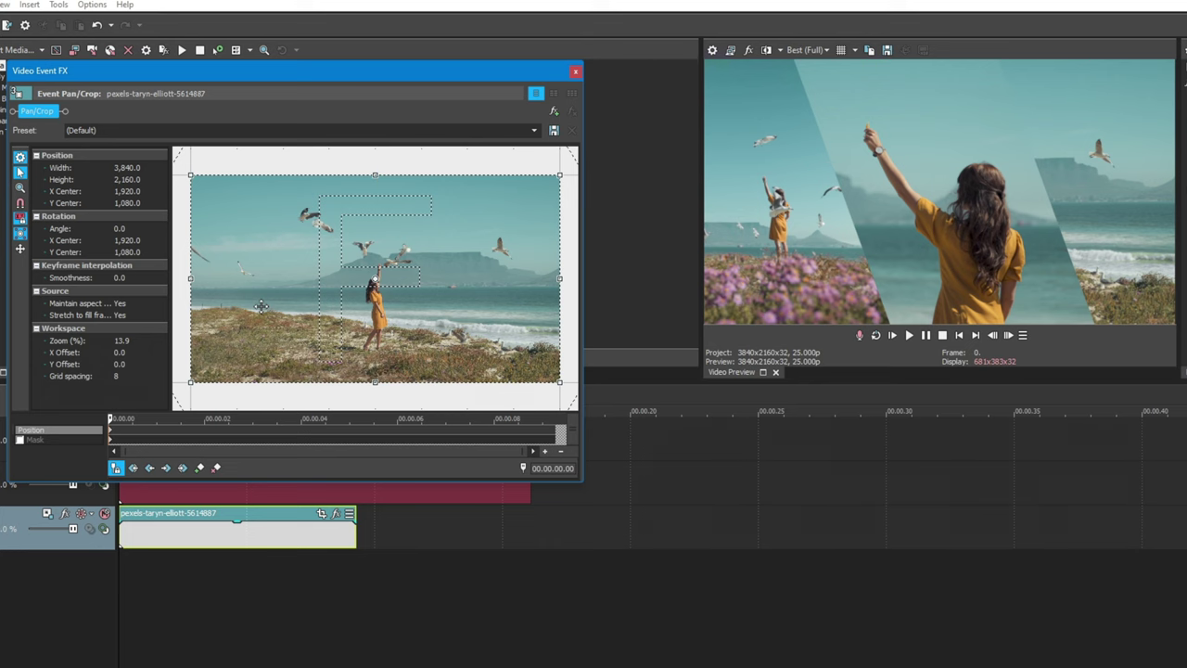
key("Left")
key("Left")
key("Left")
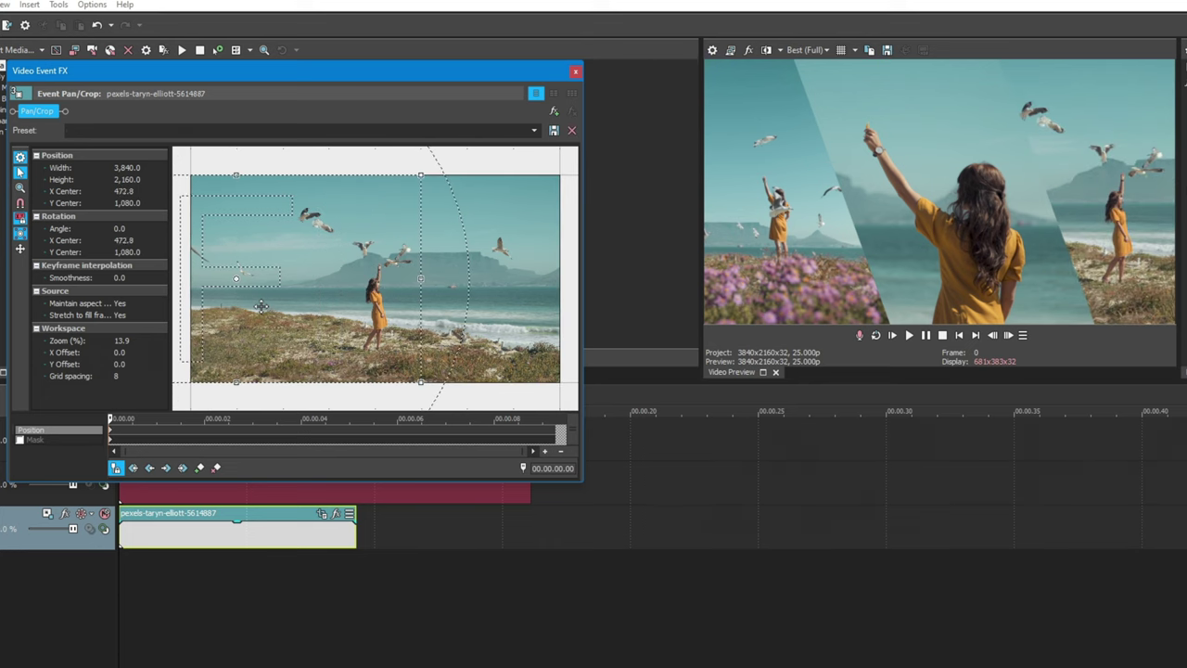
left_click_drag(261, 306, 240, 306)
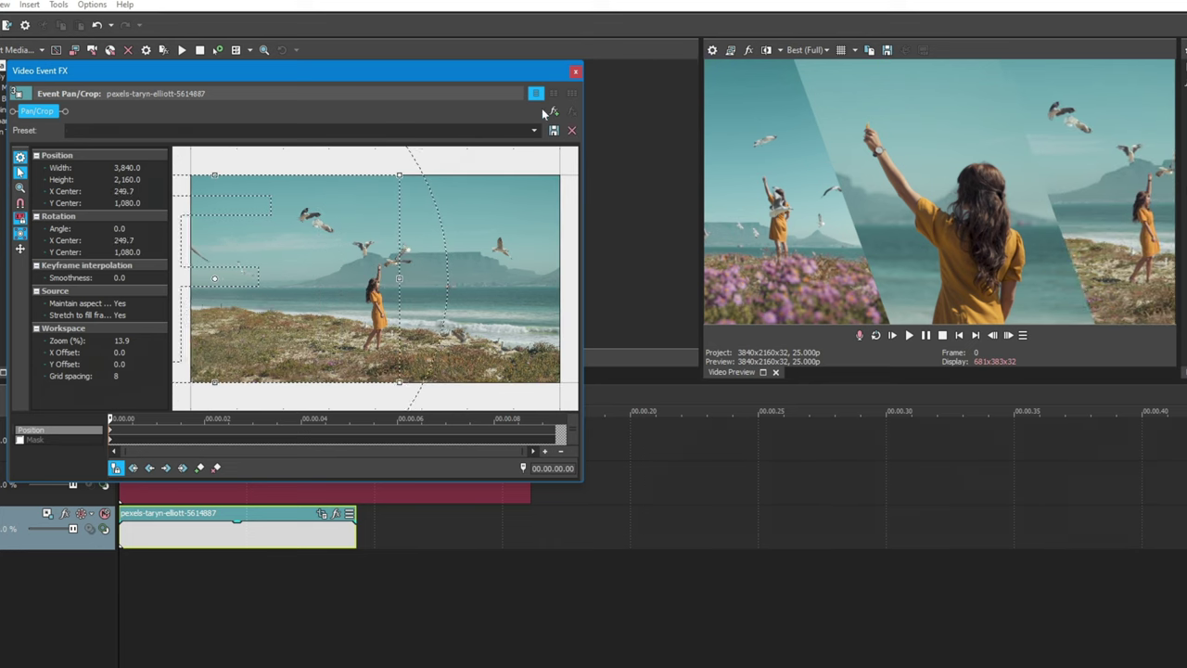
left_click(575, 71)
key("space")
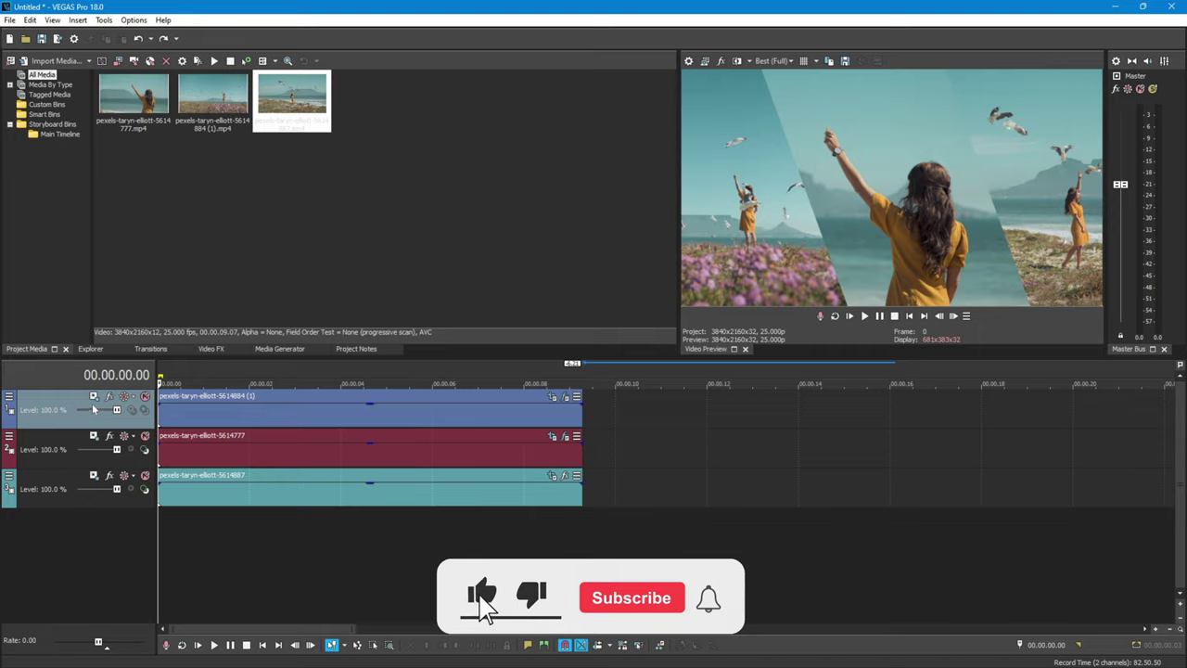
Enable a white 2D Glow with 0 blur in the Track Motion of track 1
left_click(92, 396)
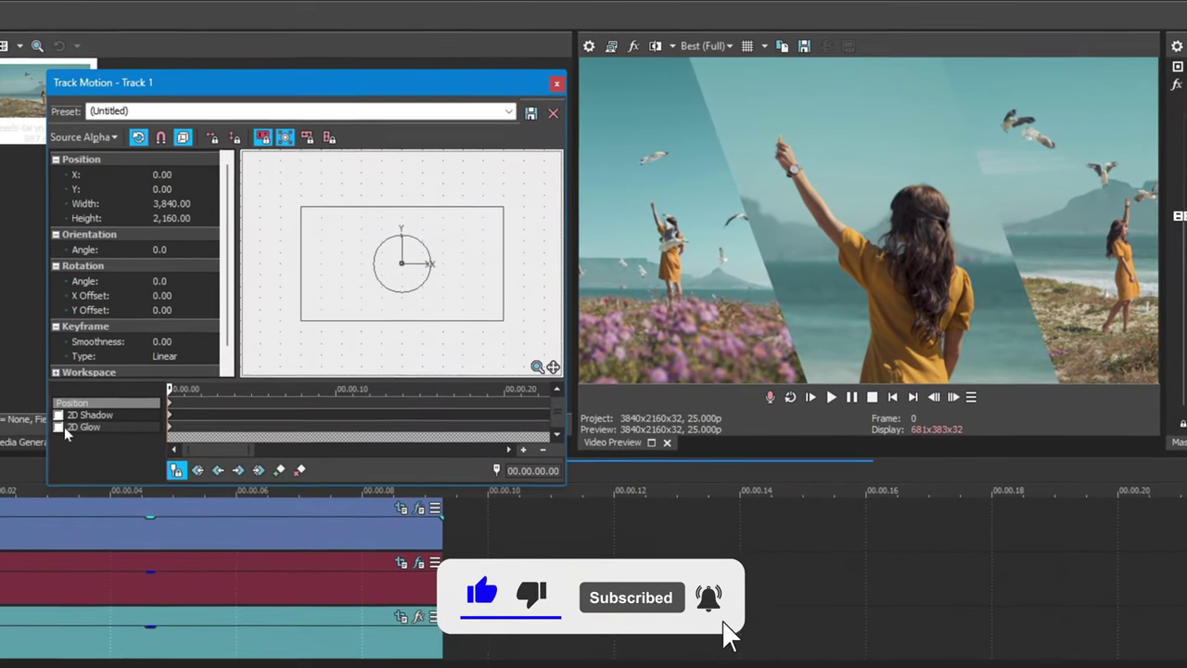
left_click(207, 373)
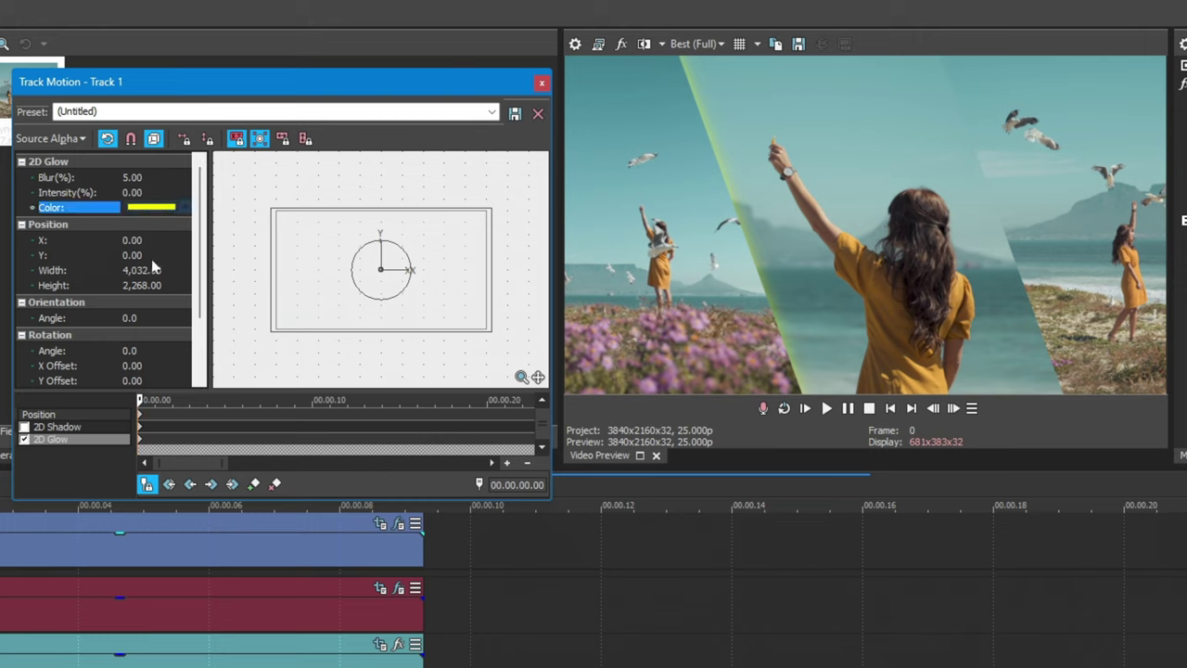
left_click(156, 208)
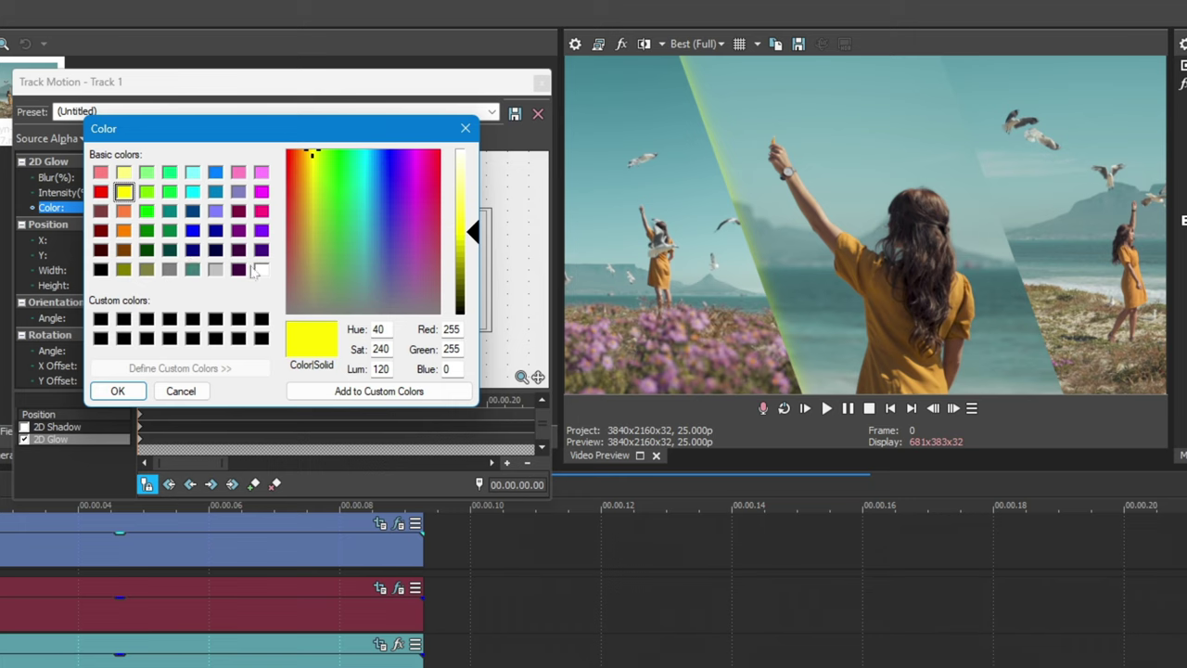
left_click(117, 392)
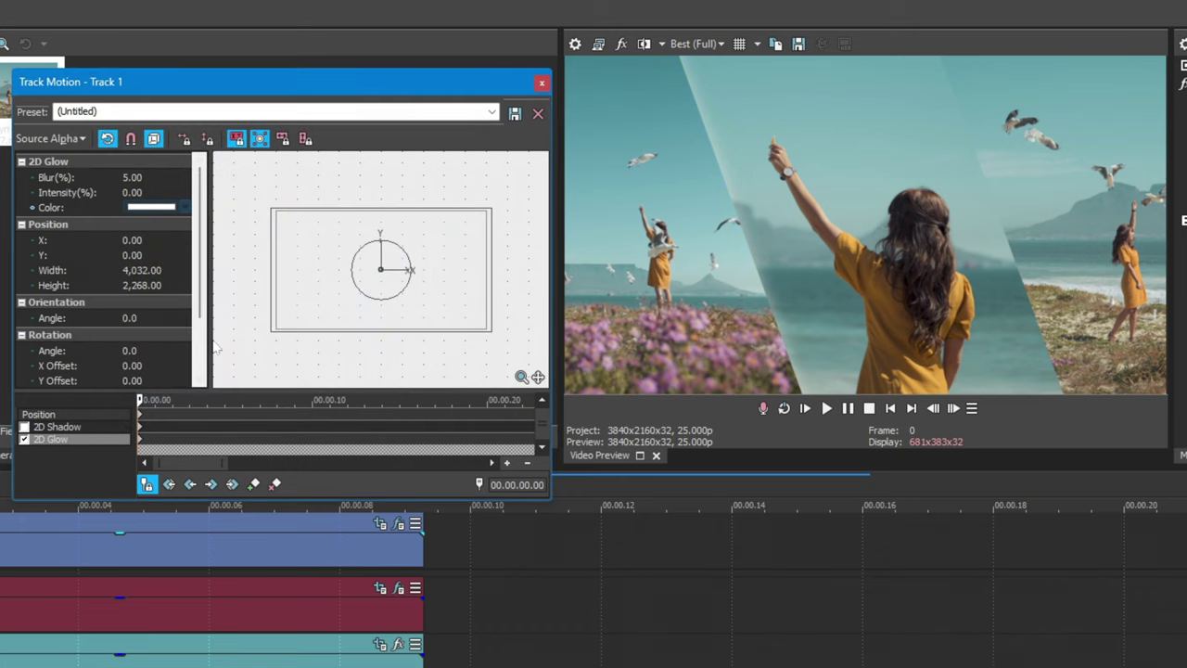
left_click(182, 178)
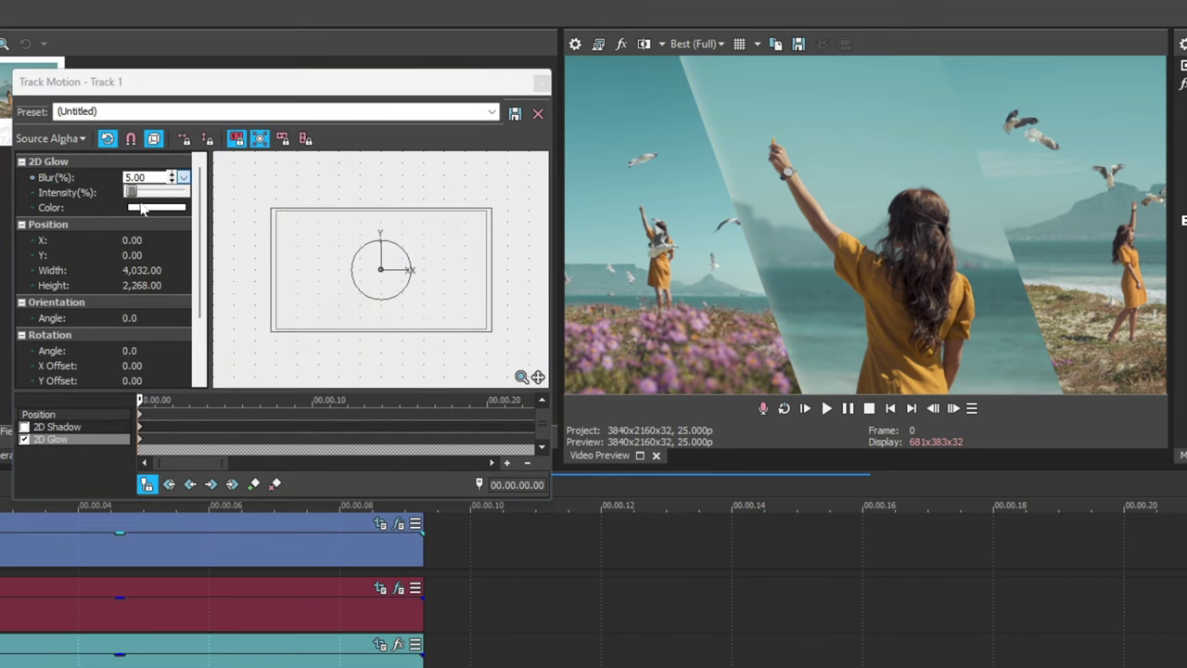
Set the X position of track 1's 2D Glow to 70 and close its Track Motion
left_click(183, 241)
left_click(183, 241)
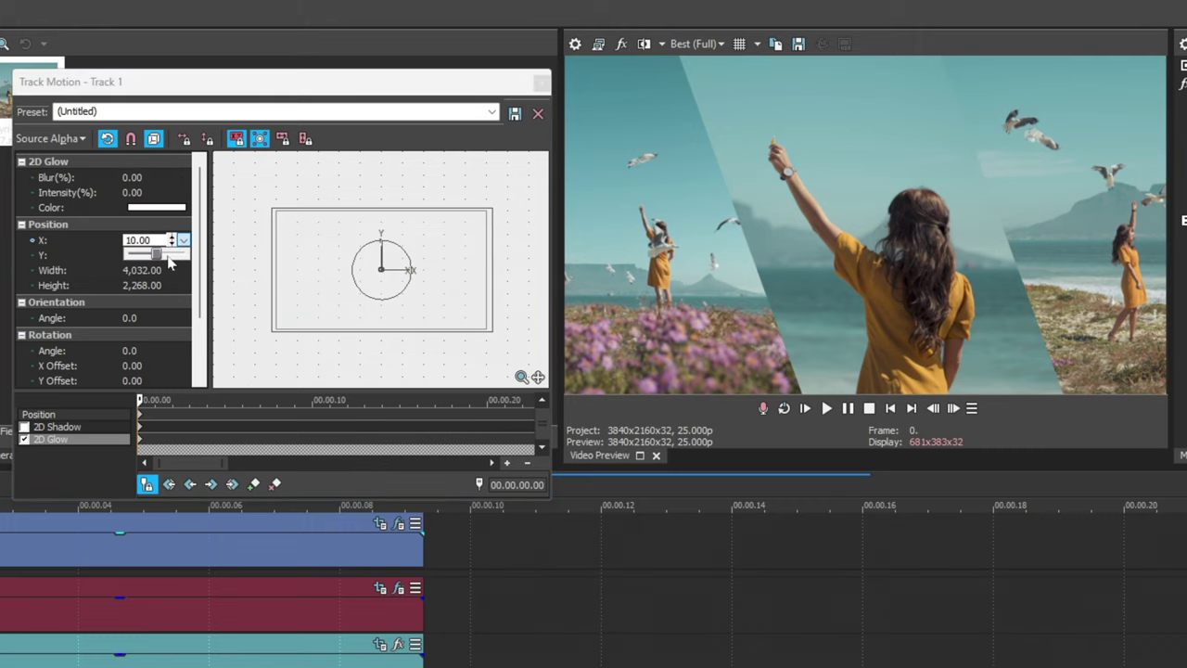
left_click(168, 256)
left_click(168, 257)
left_click(167, 257)
left_click(168, 257)
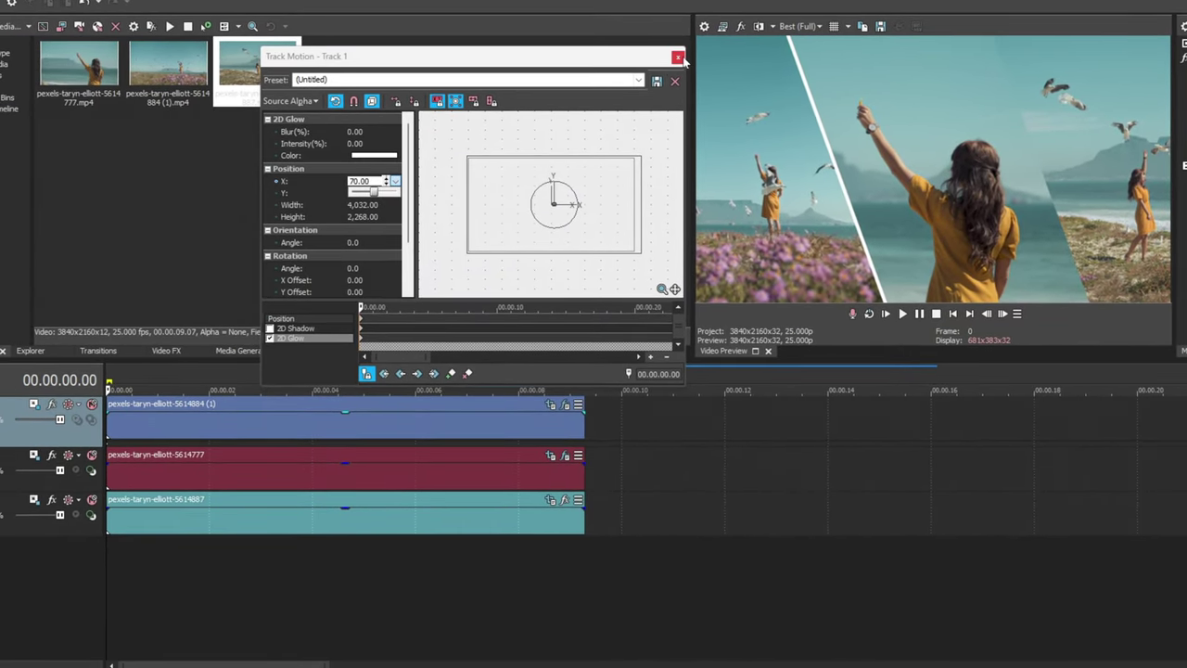
left_click(650, 62)
Enable a white 2D Glow with 0 blur in the Track Motion of track 2
left_click(34, 455)
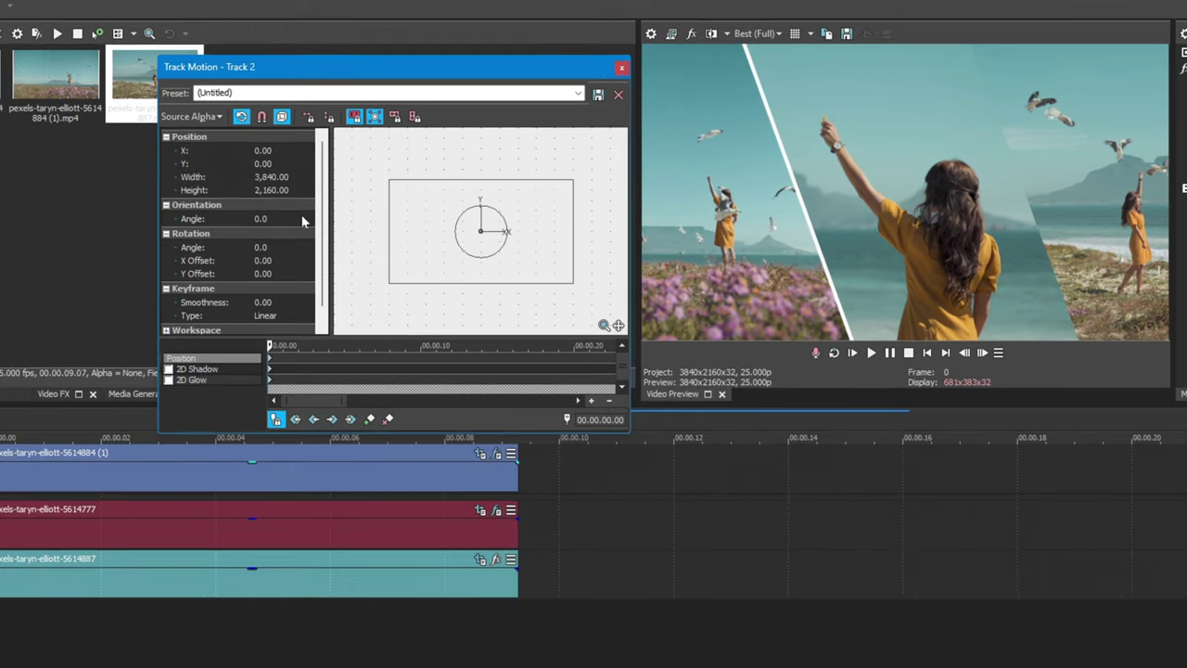
left_click(270, 338)
left_click(381, 155)
left_click(381, 155)
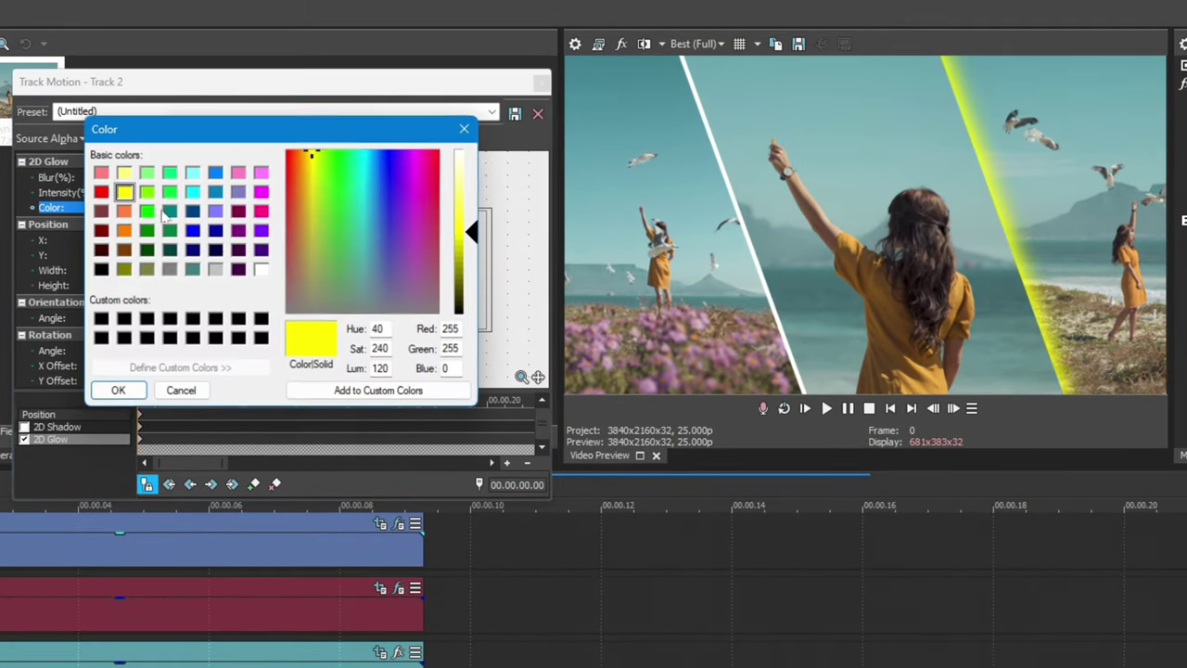
left_click(262, 269)
left_click(118, 390)
left_click_drag(183, 180, 163, 199)
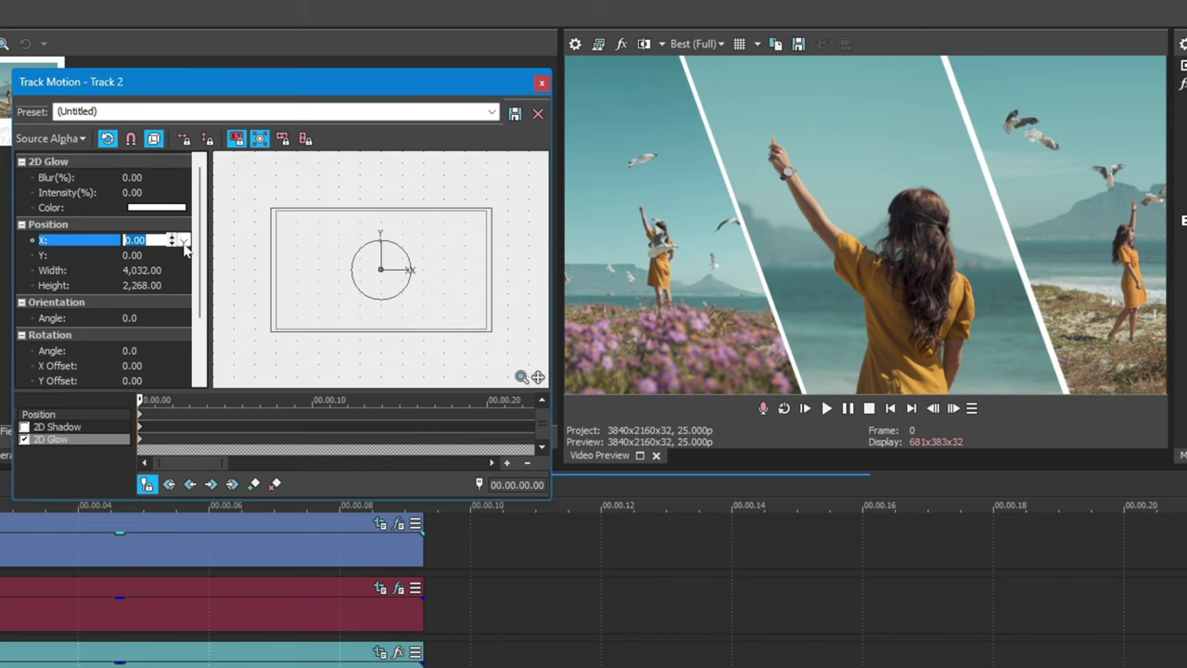
Set the X position of track 2's 2D Glow to -10 and play back the bordered three-way split screen
left_click(184, 242)
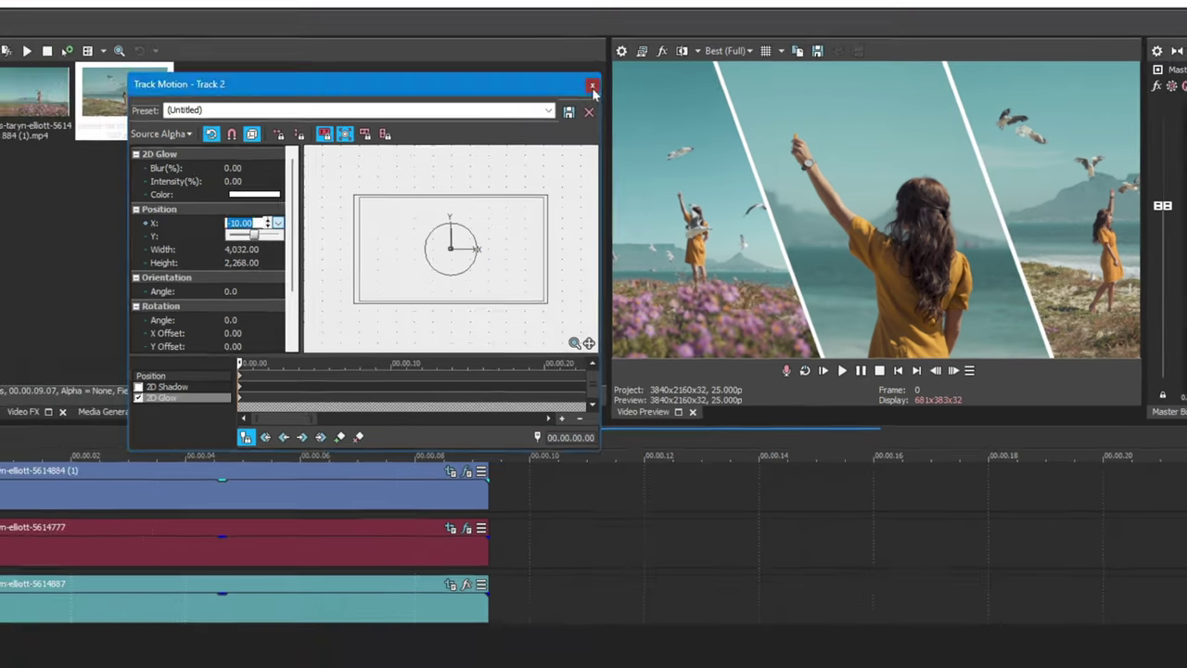
left_click(542, 83)
key("space")
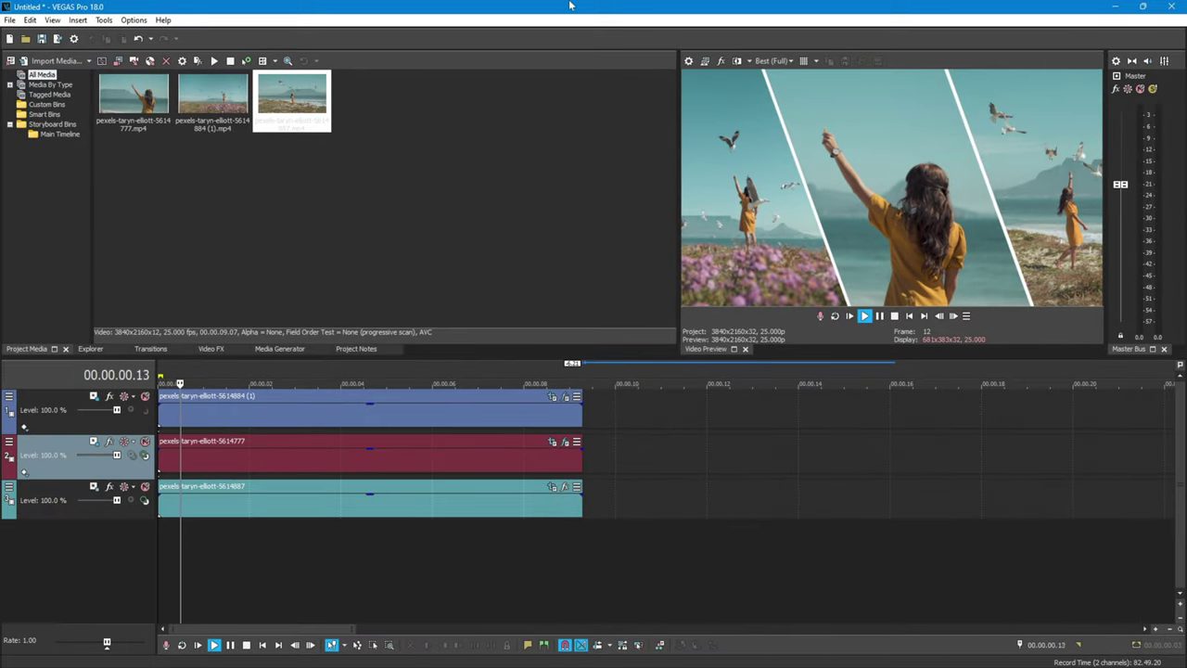